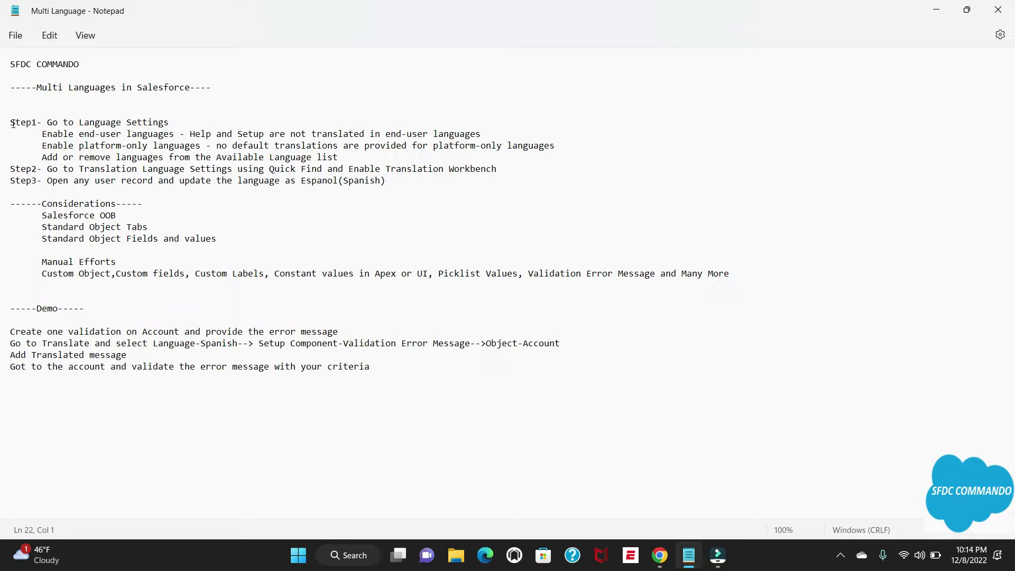
# Review the notes on the multi-language setup steps and the demo outline for the Account validation message.
pyautogui.moveTo(11, 122); pyautogui.dragTo(399, 185)
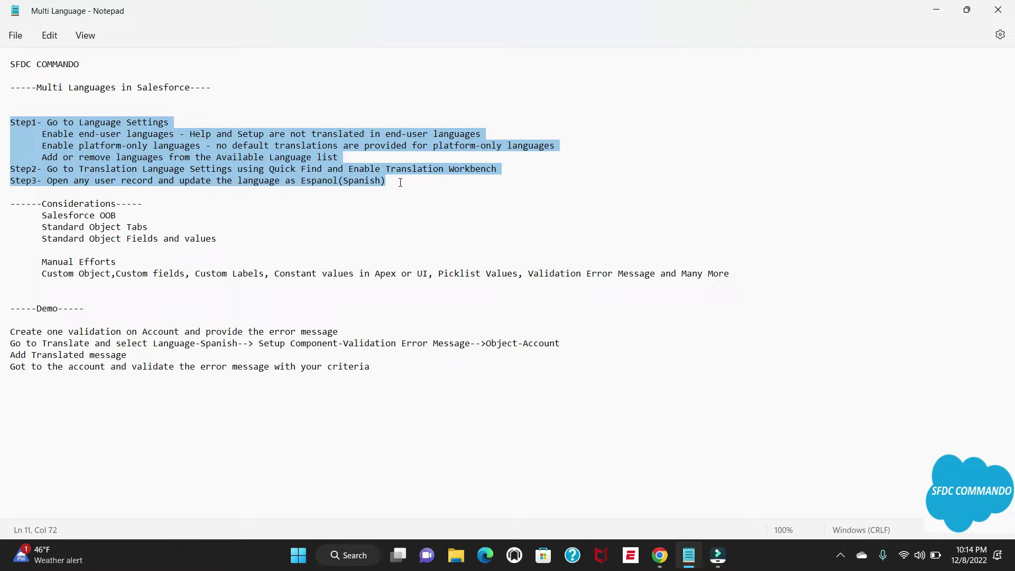
pyautogui.click(400, 182)
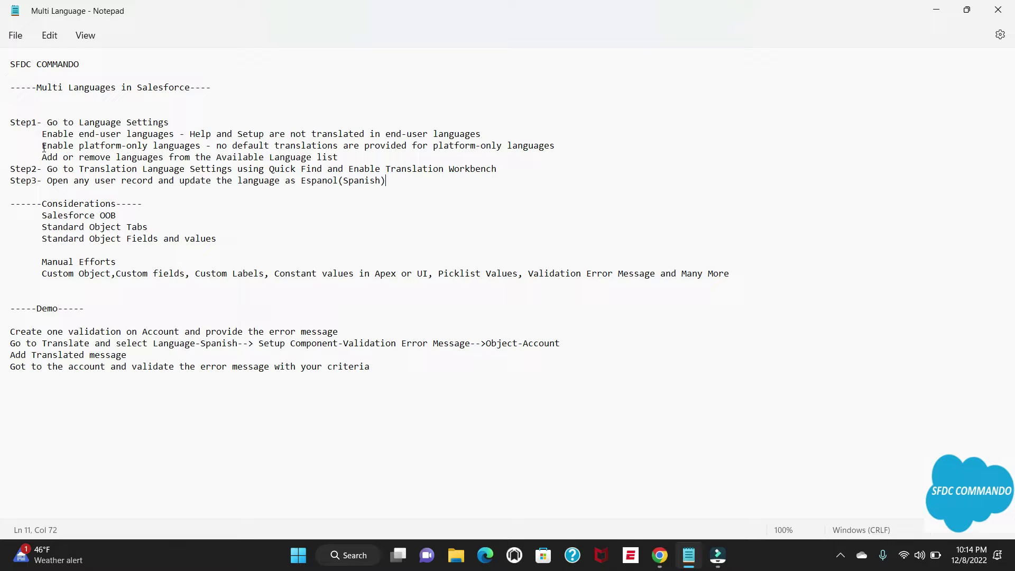
pyautogui.moveTo(43, 148); pyautogui.dragTo(195, 149)
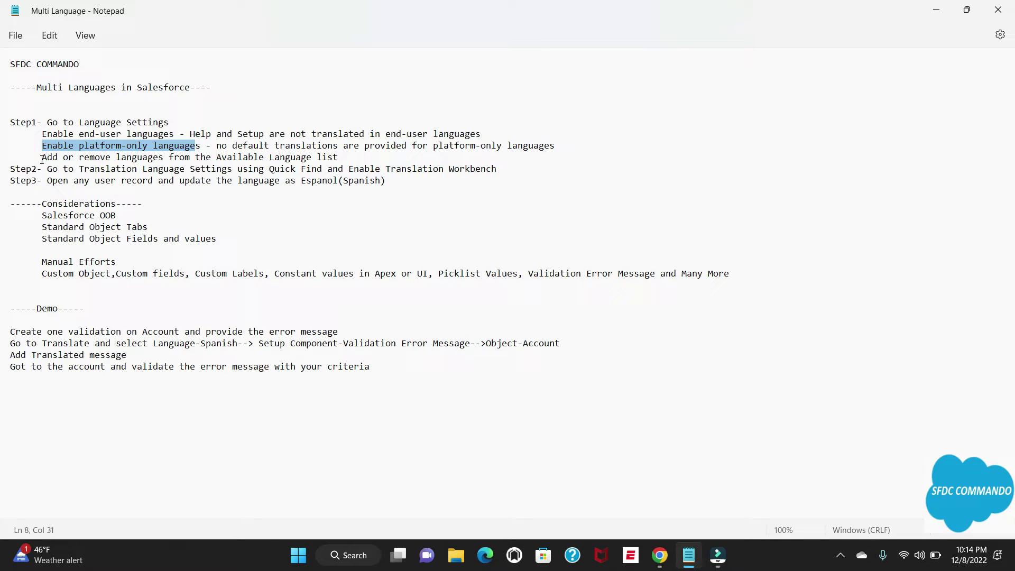
pyautogui.moveTo(42, 159); pyautogui.dragTo(313, 157)
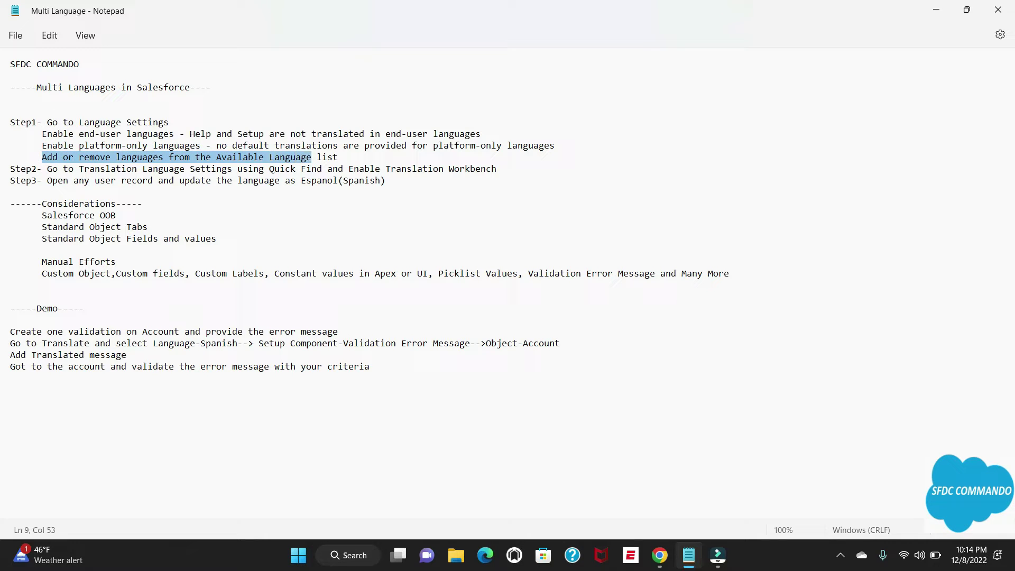
pyautogui.click(14, 126)
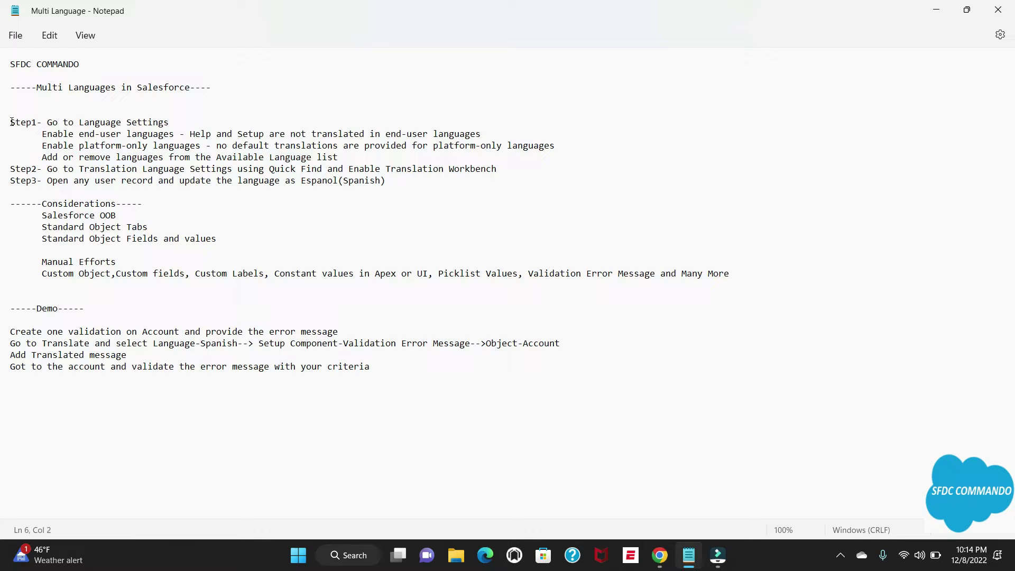
pyautogui.moveTo(11, 123); pyautogui.dragTo(338, 157)
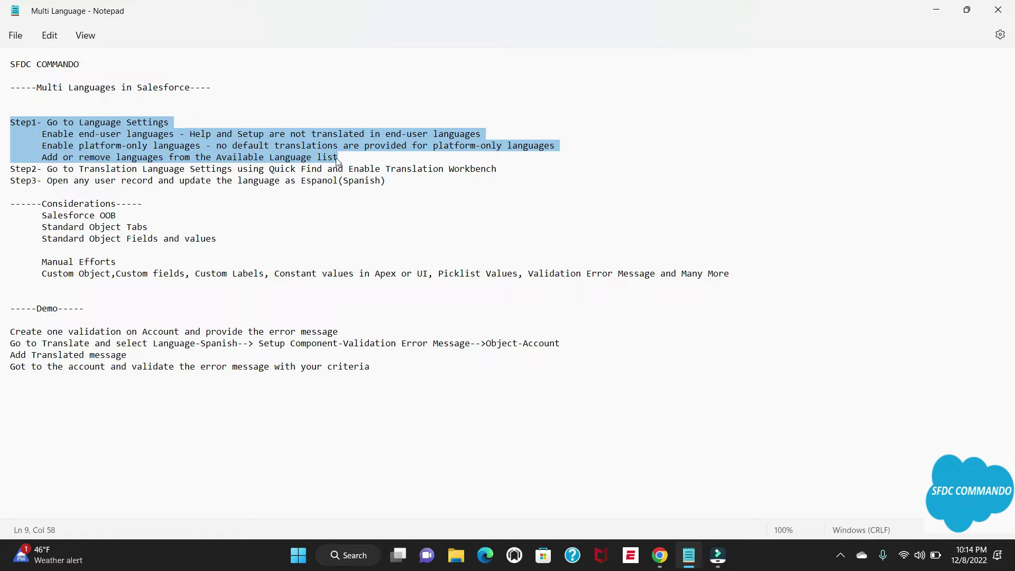
pyautogui.click(344, 158)
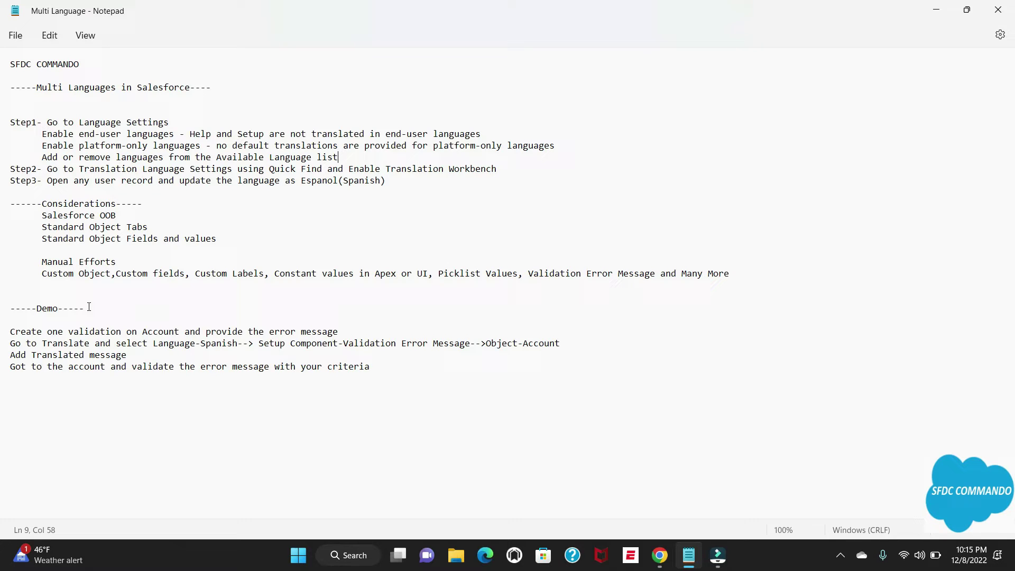
pyautogui.moveTo(10, 332); pyautogui.dragTo(337, 375)
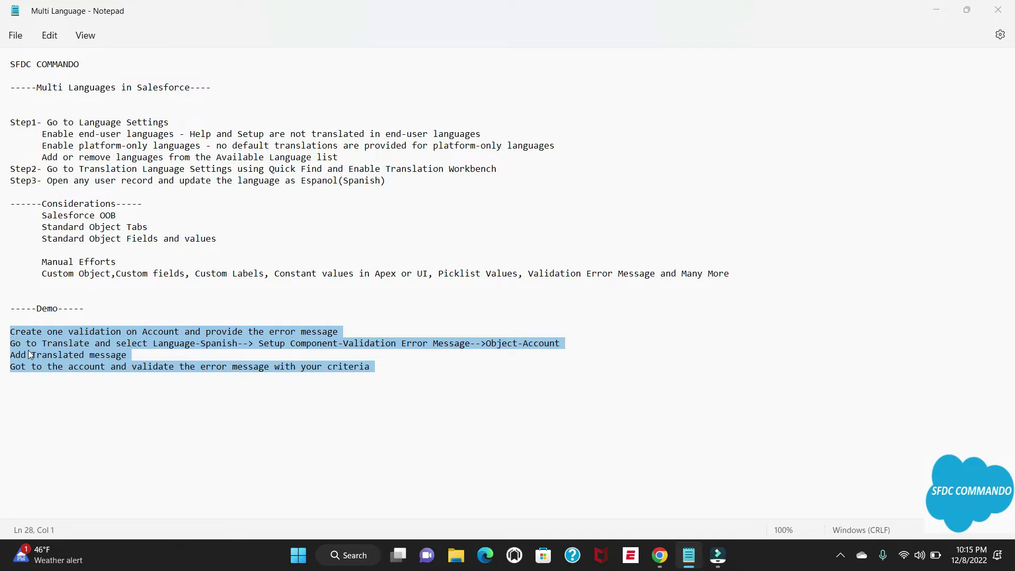
# Switch to Salesforce Setup in Chrome, search the setup pages for "lan" and open Language Settings.
pyautogui.hotkey('alt', 'Tab')
pyautogui.press('Tab')
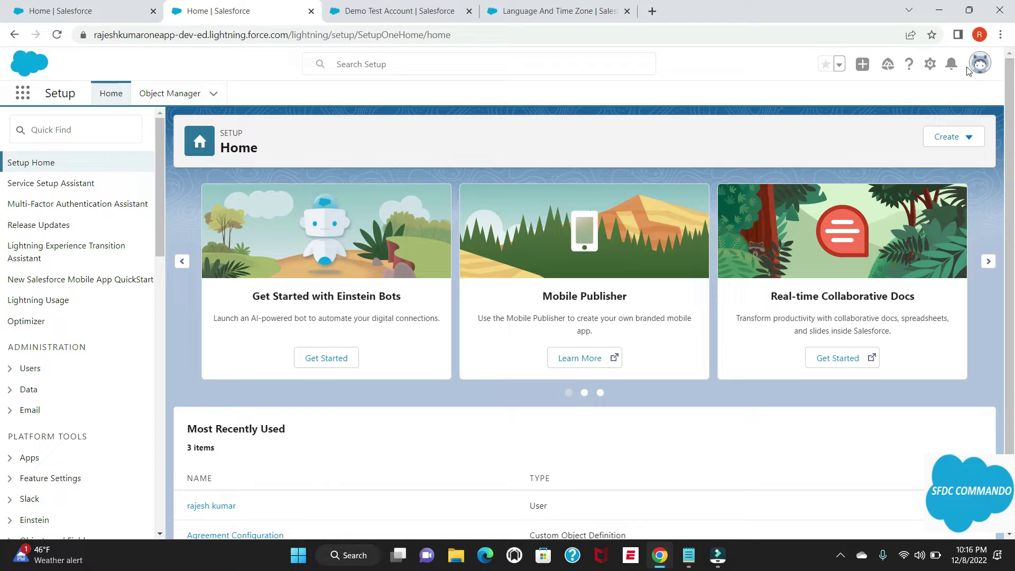
pyautogui.click(78, 136)
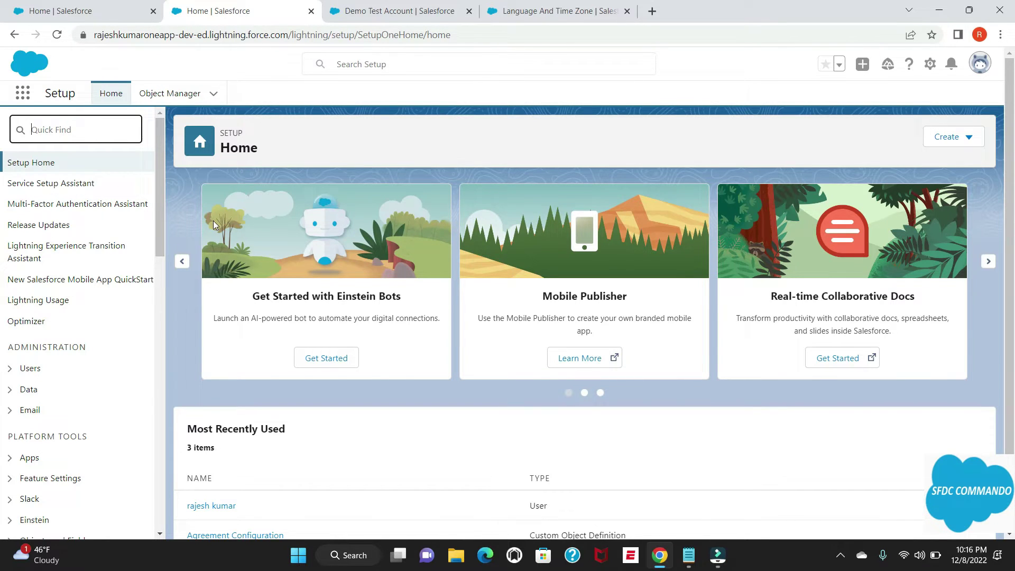
pyautogui.write('la')
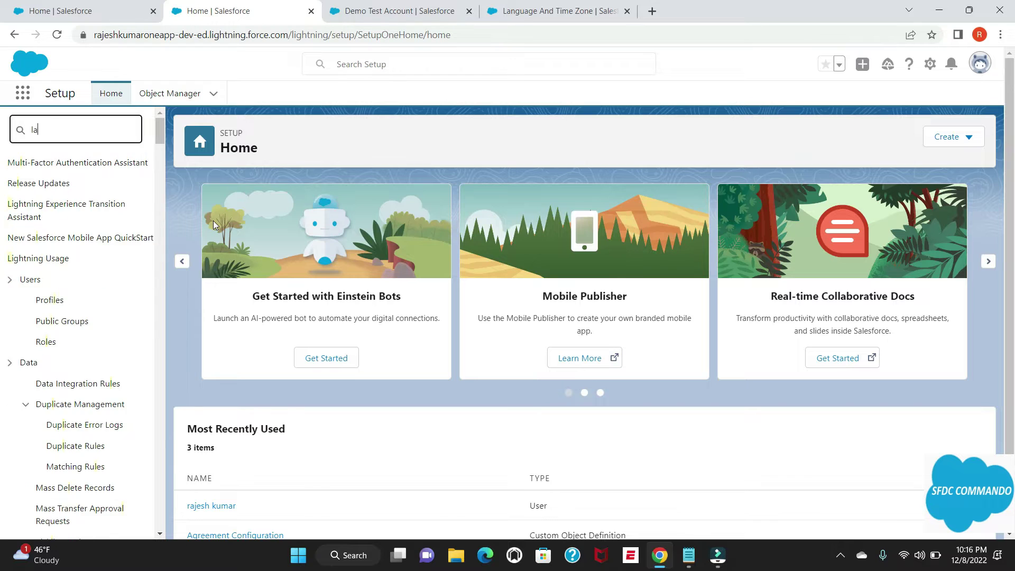
pyautogui.write('n')
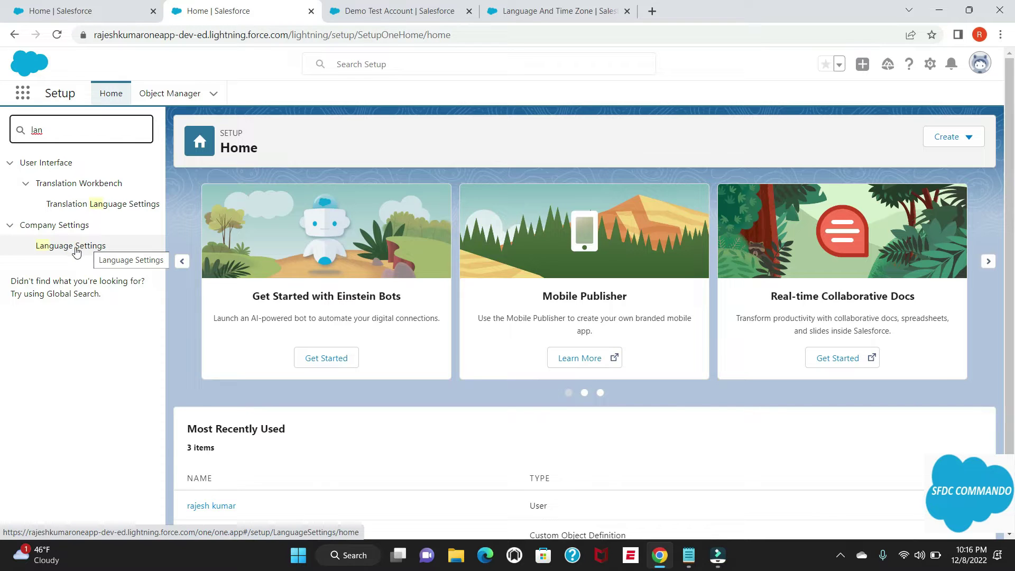
pyautogui.click(77, 252)
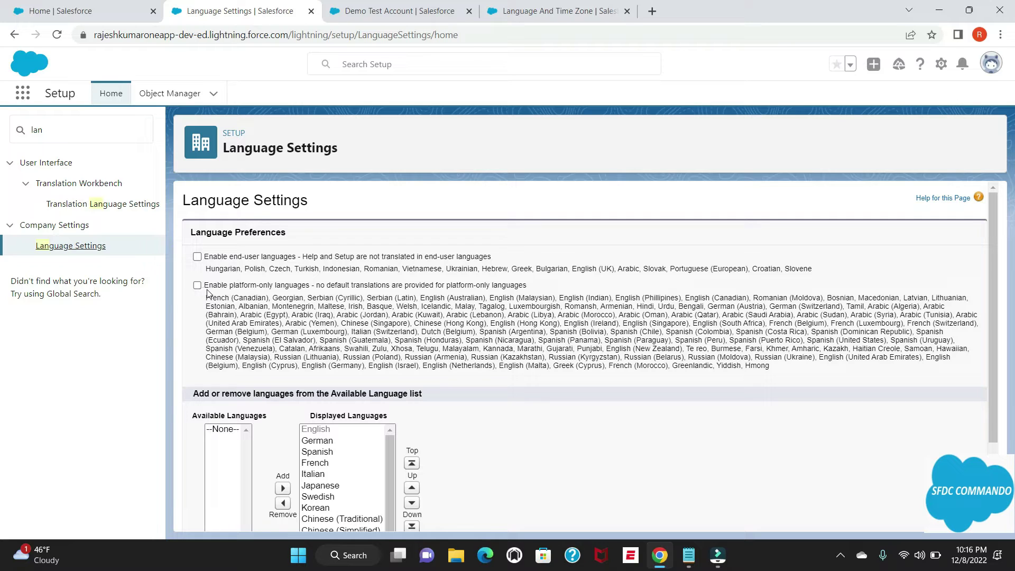
# Enable both end-user languages and platform-only languages, and look over the languages listed for each option.
pyautogui.click(198, 256)
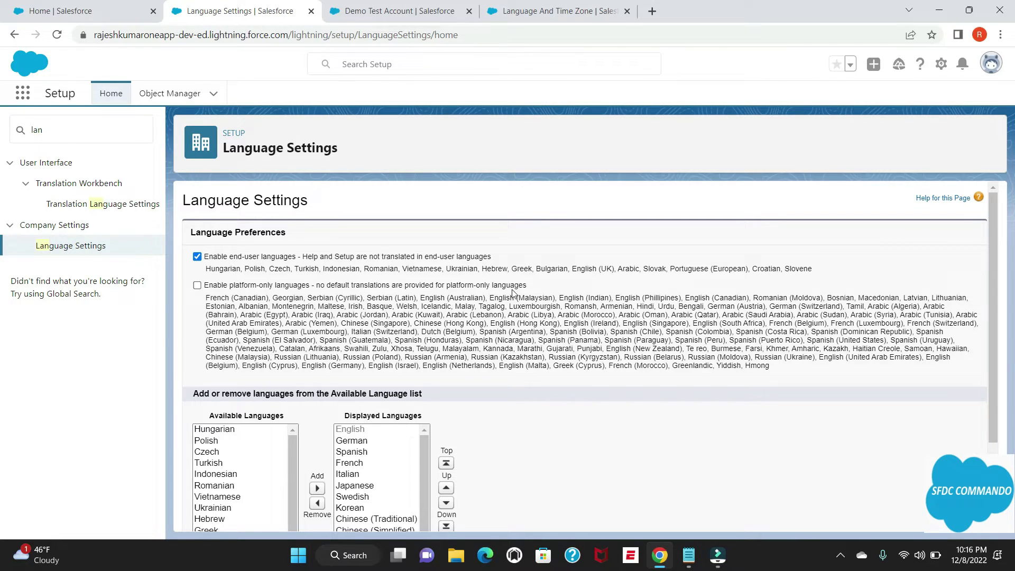
pyautogui.click(198, 285)
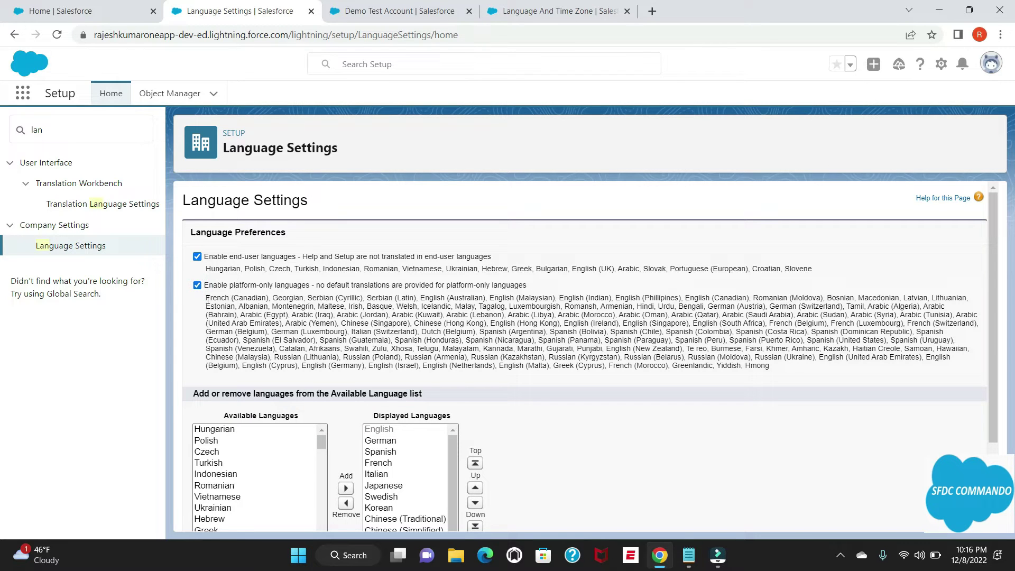
pyautogui.moveTo(208, 300); pyautogui.dragTo(792, 370)
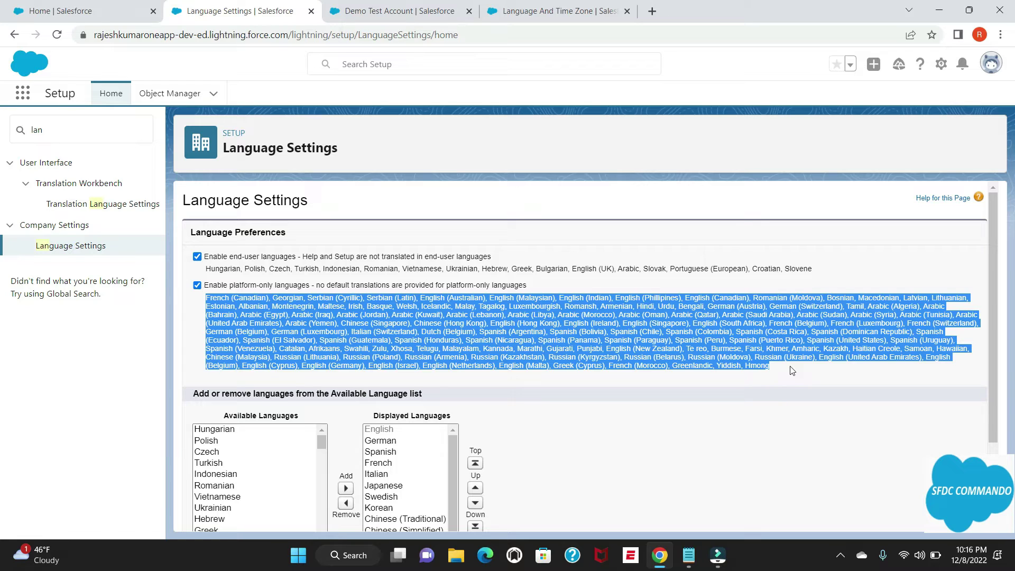
pyautogui.click(593, 344)
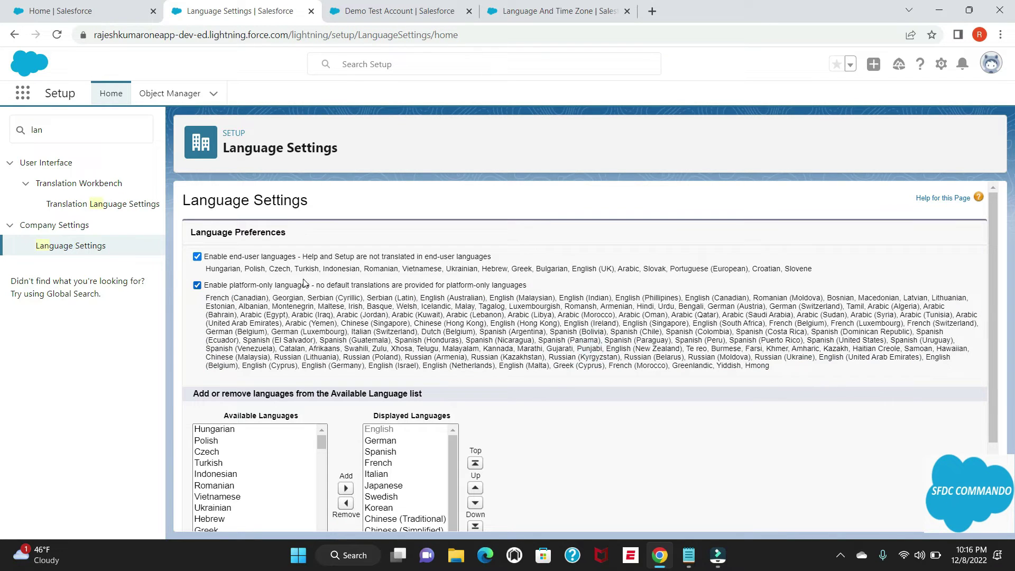
pyautogui.doubleClick(619, 268)
pyautogui.tripleClick(619, 268)
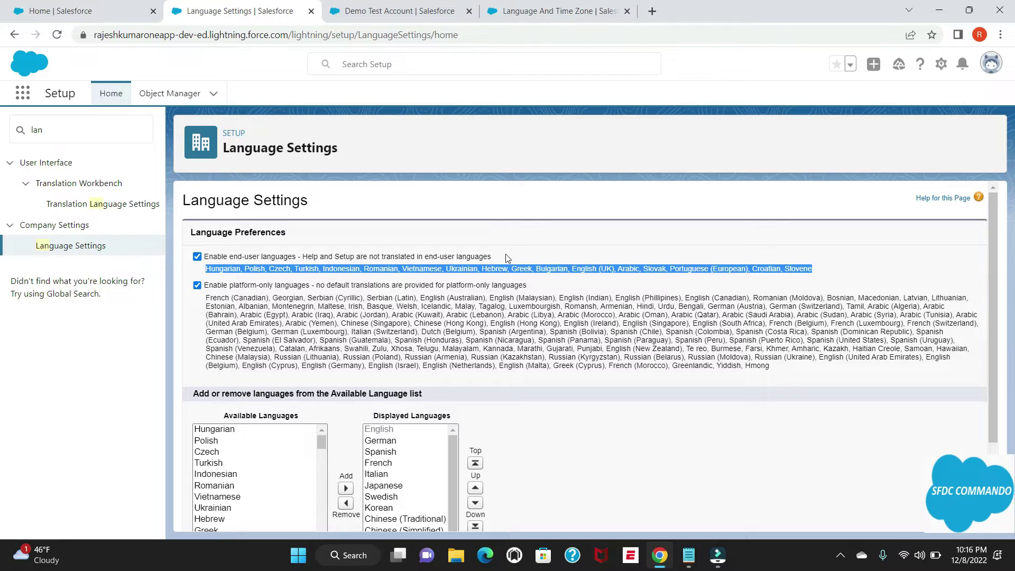
# Add all available languages to the displayed languages and save the language settings.
pyautogui.scroll(-2, 505, 255)
pyautogui.scroll(-3, 228, 336)
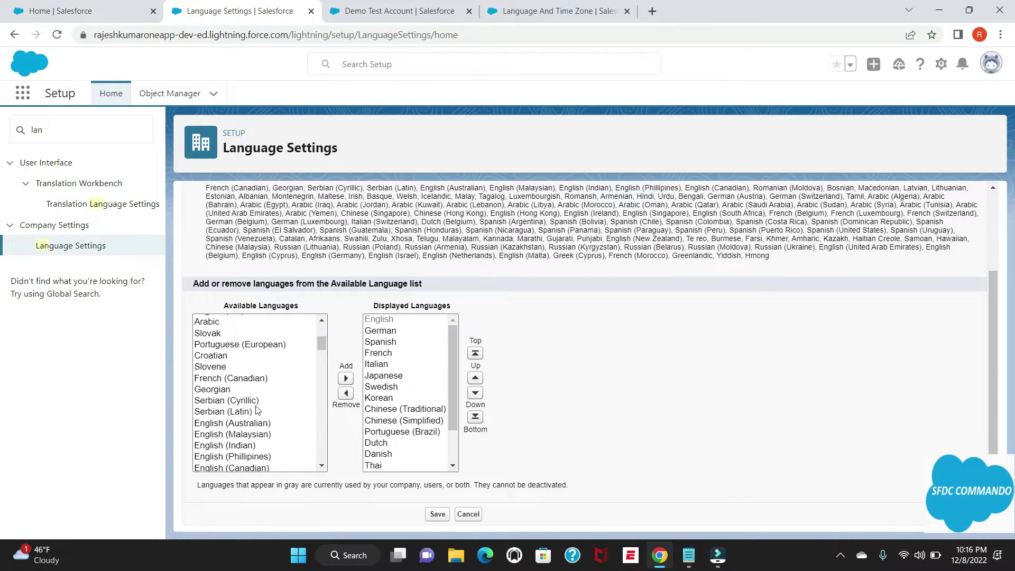
pyautogui.click(253, 403)
pyautogui.hotkey('shift', 'End')
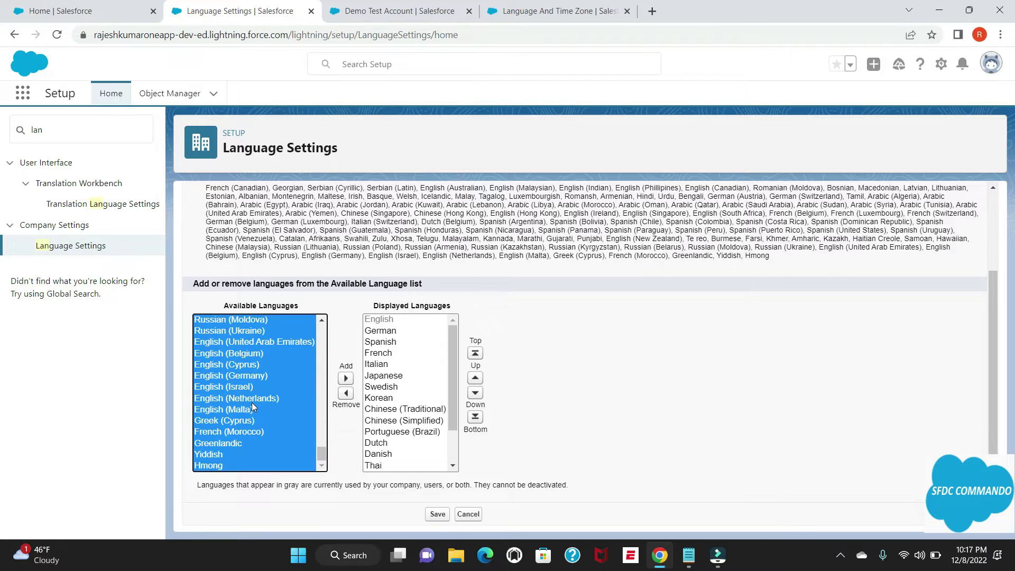
pyautogui.click(345, 378)
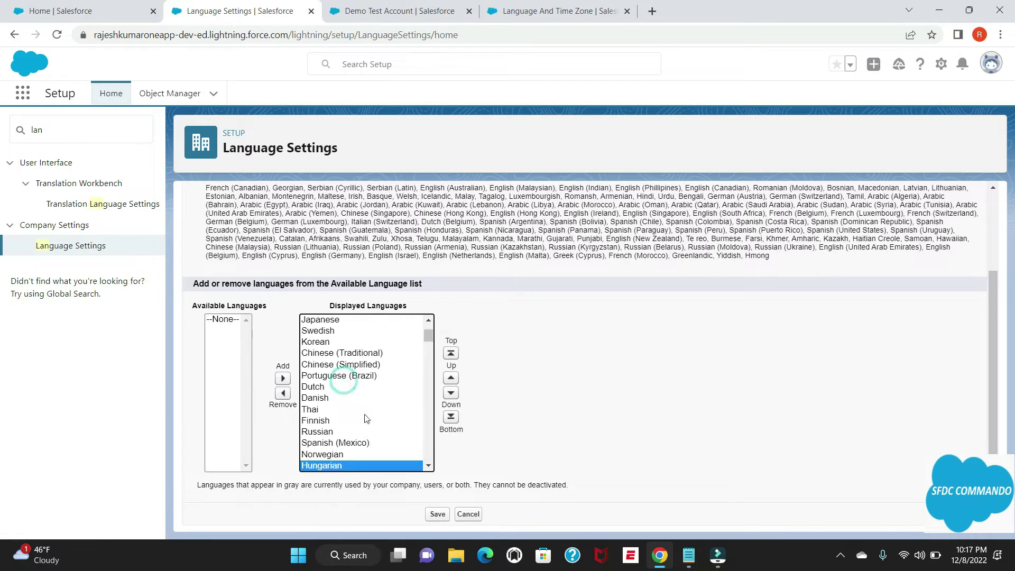
pyautogui.click(435, 515)
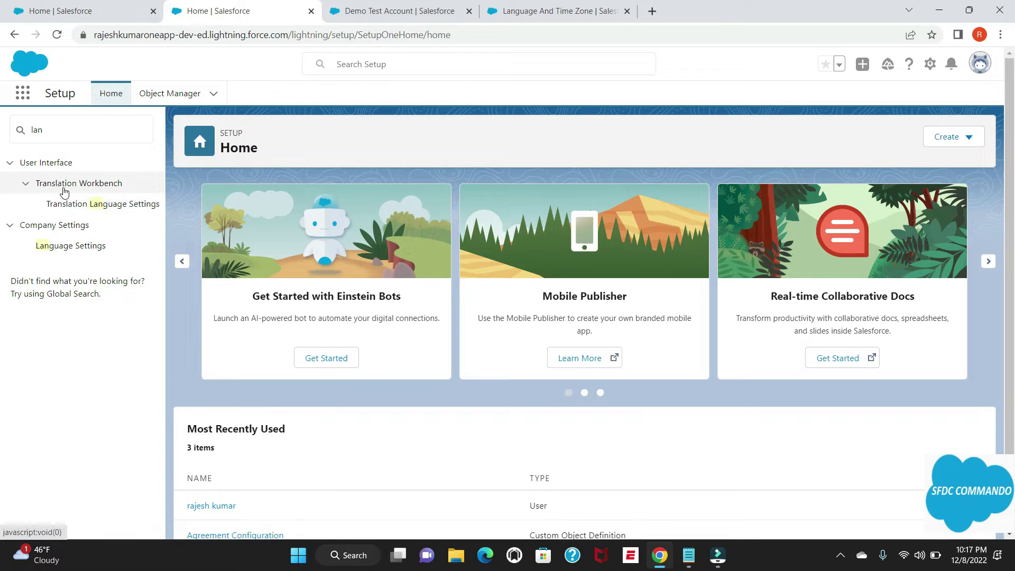
# Enable the Translation Workbench in Translation Language Settings and activate Spanish as a supported language.
pyautogui.click(97, 209)
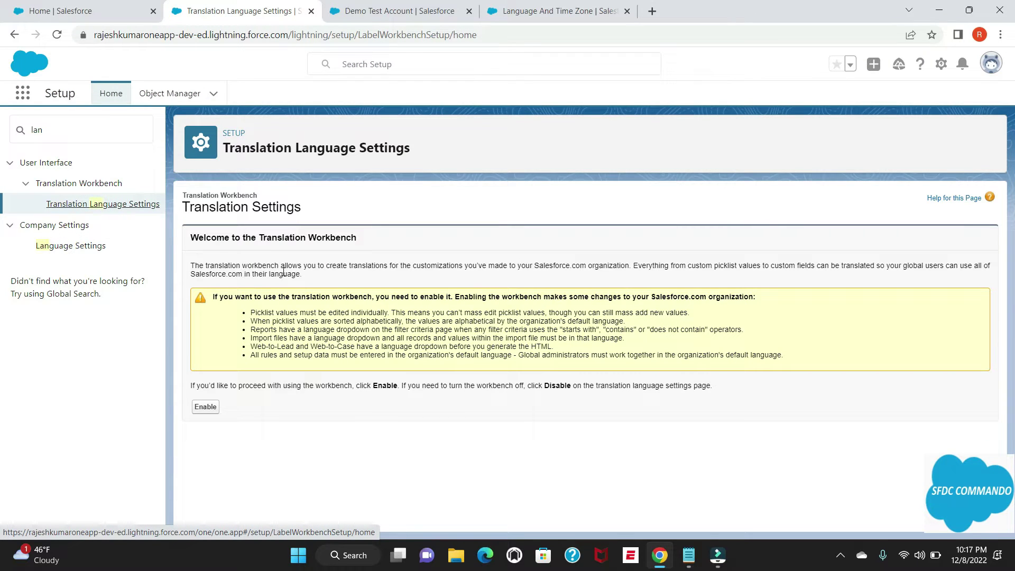
pyautogui.click(205, 407)
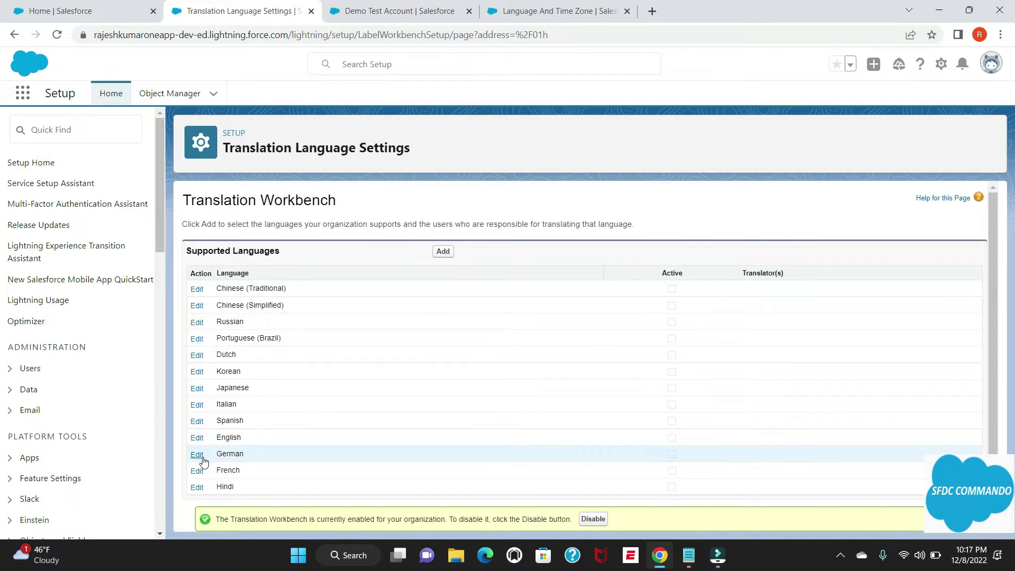
pyautogui.click(196, 422)
pyautogui.click(344, 311)
pyautogui.scroll(-1, 392, 341)
pyautogui.click(438, 515)
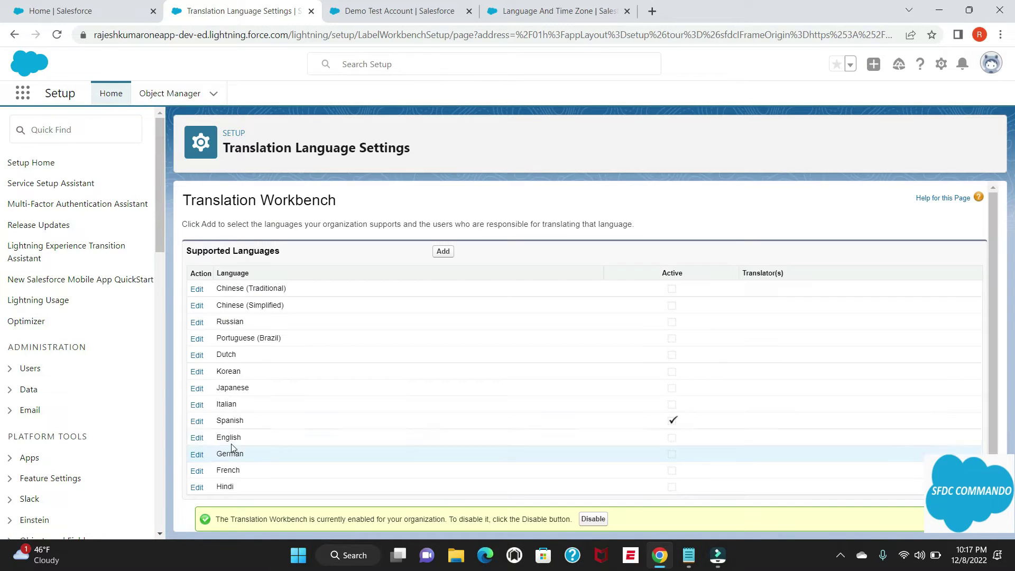
# Activate Hindi in the Translation Workbench's supported languages and save it.
pyautogui.click(197, 477)
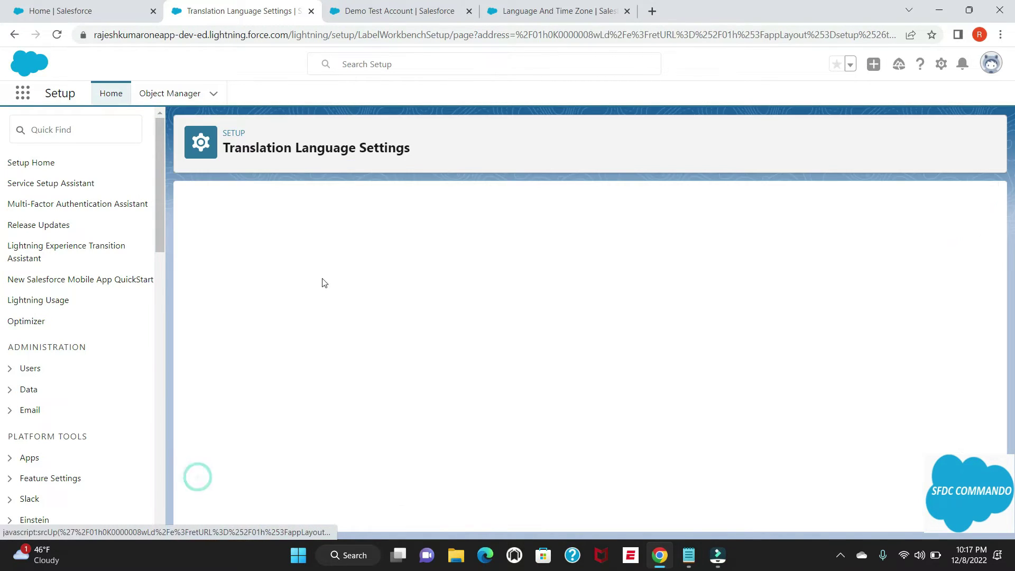
pyautogui.click(346, 313)
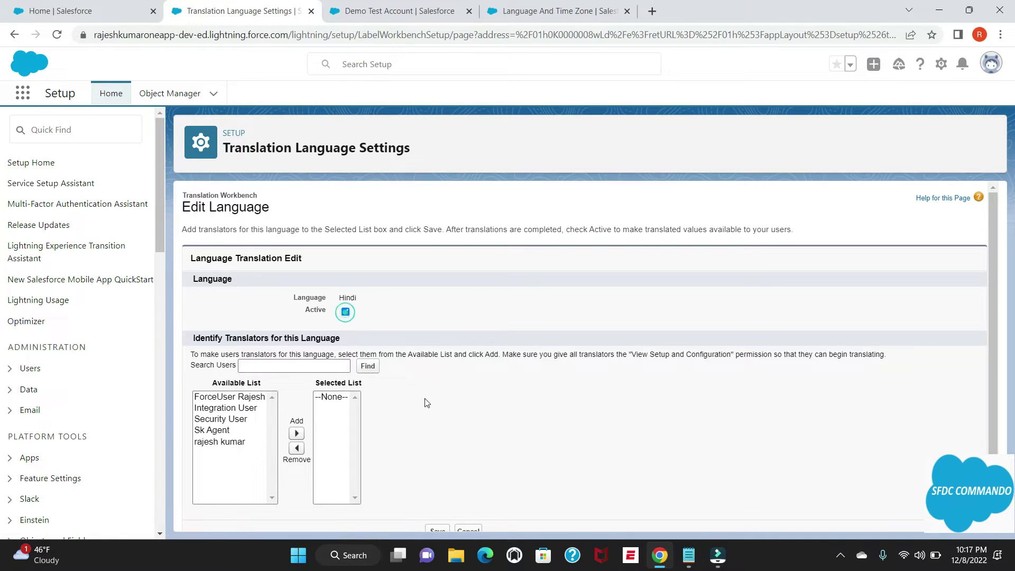
pyautogui.scroll(-1, 439, 465)
pyautogui.click(437, 514)
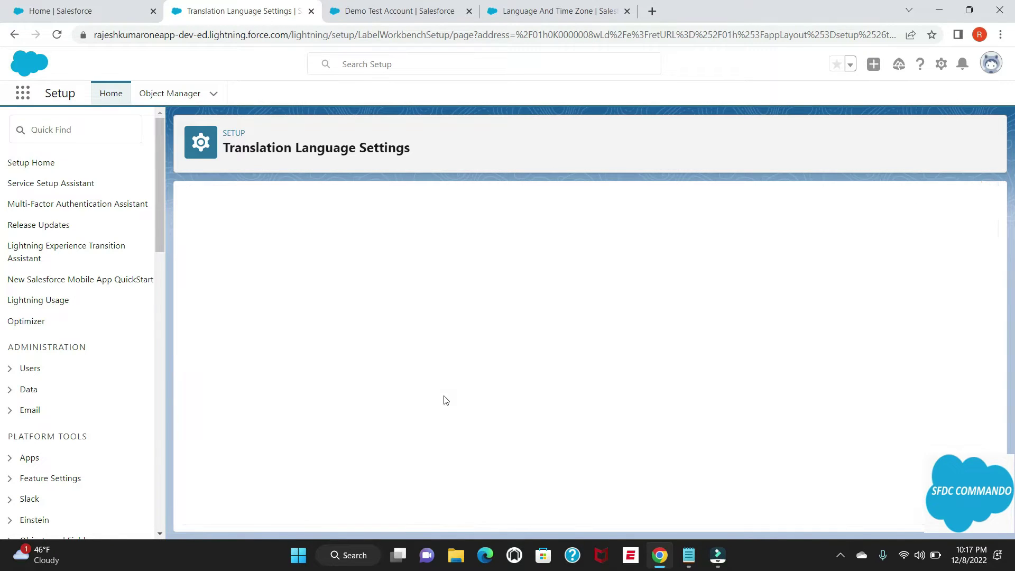
# Examine the languages offered for a new Translation Workbench entry and leave the form without adding one.
pyautogui.click(443, 251)
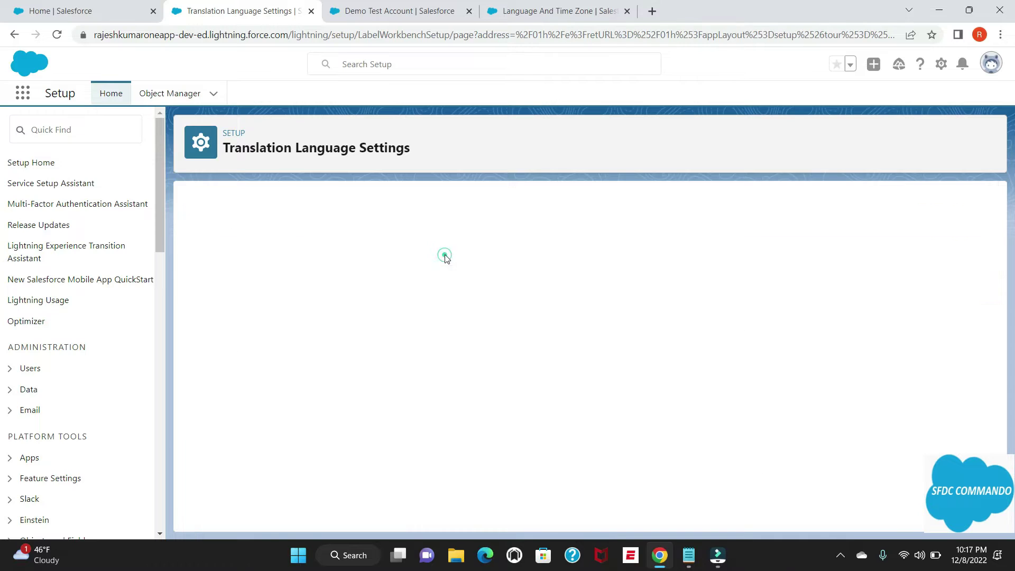
pyautogui.click(407, 309)
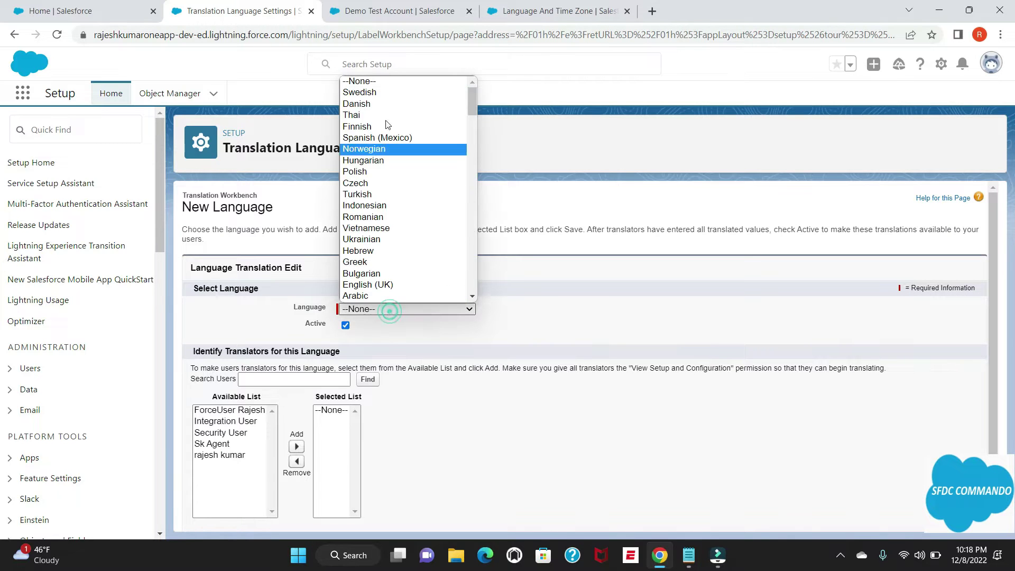
pyautogui.scroll(-5, 401, 162)
pyautogui.scroll(-15, 401, 161)
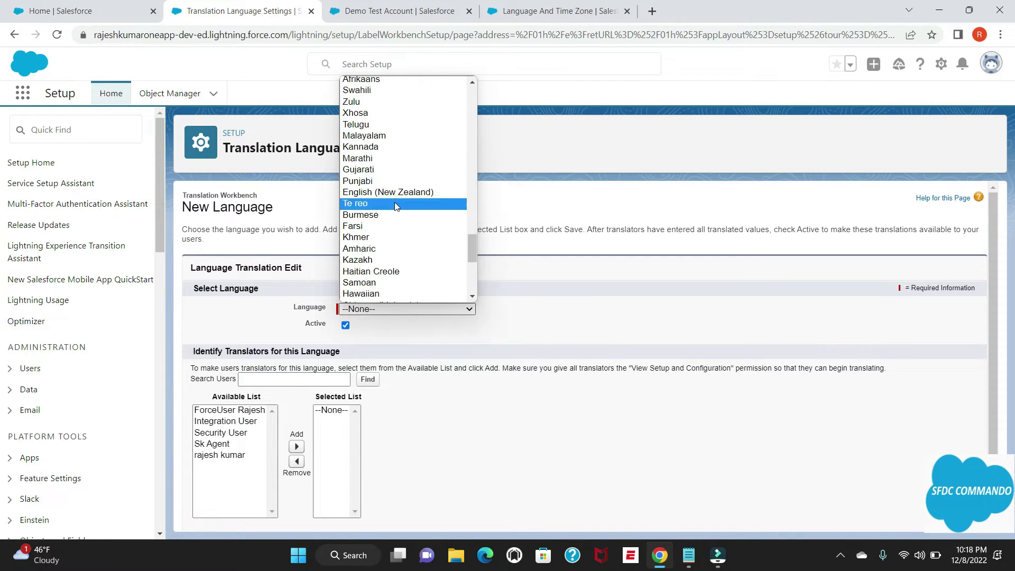
pyautogui.scroll(15, 397, 262)
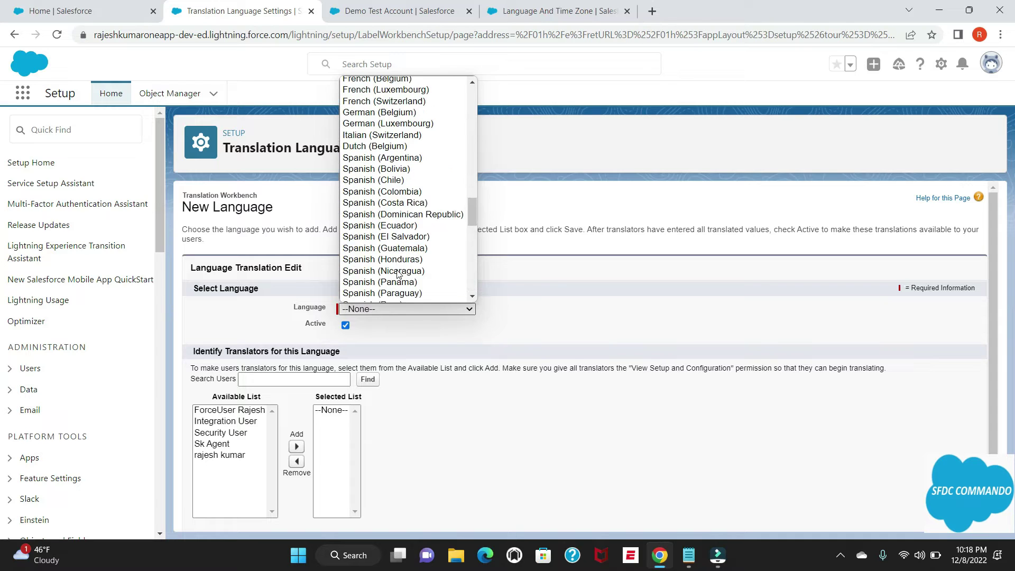
pyautogui.scroll(3, 398, 272)
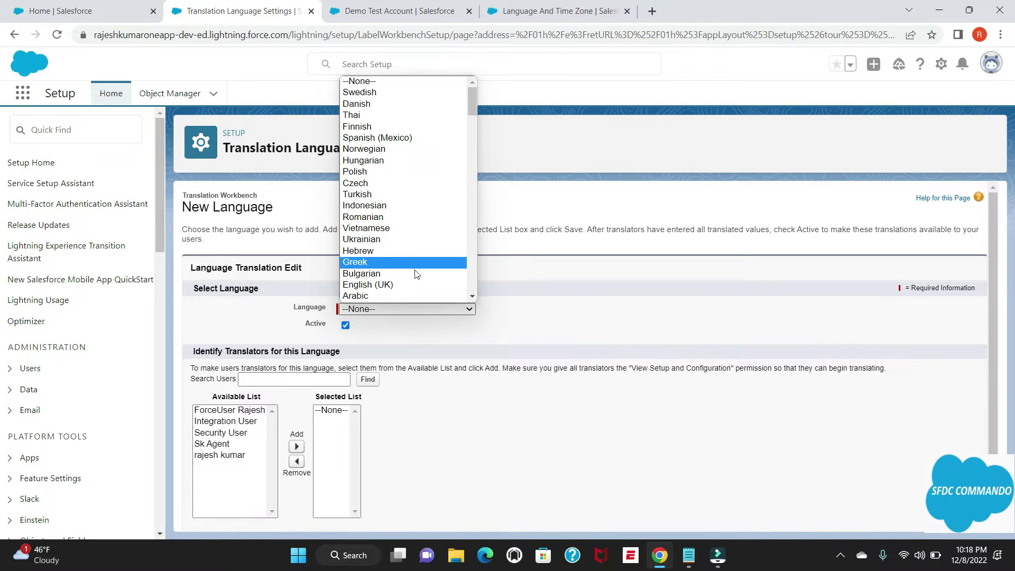
pyautogui.click(366, 353)
pyautogui.scroll(-1, 373, 354)
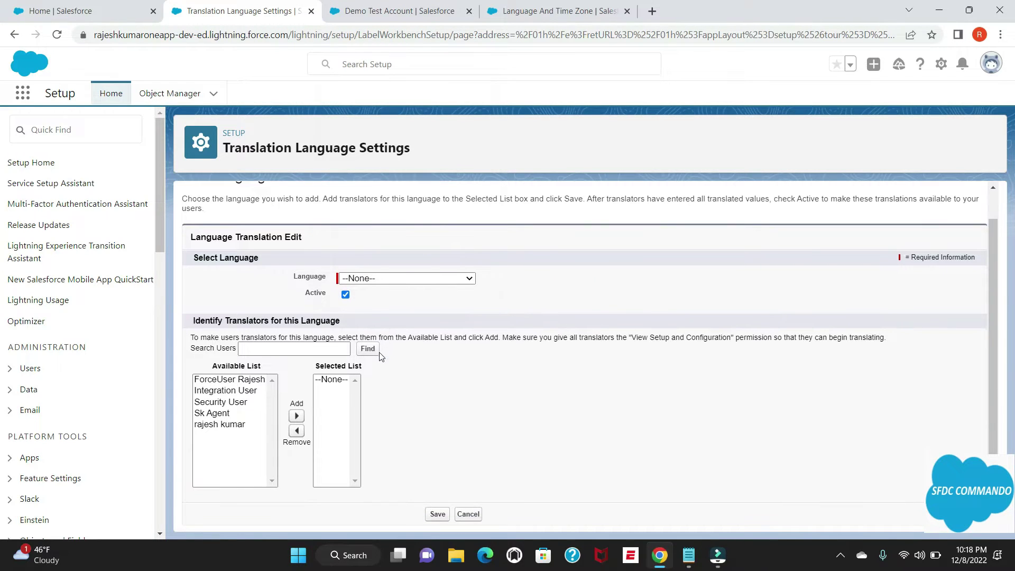
pyautogui.click(466, 513)
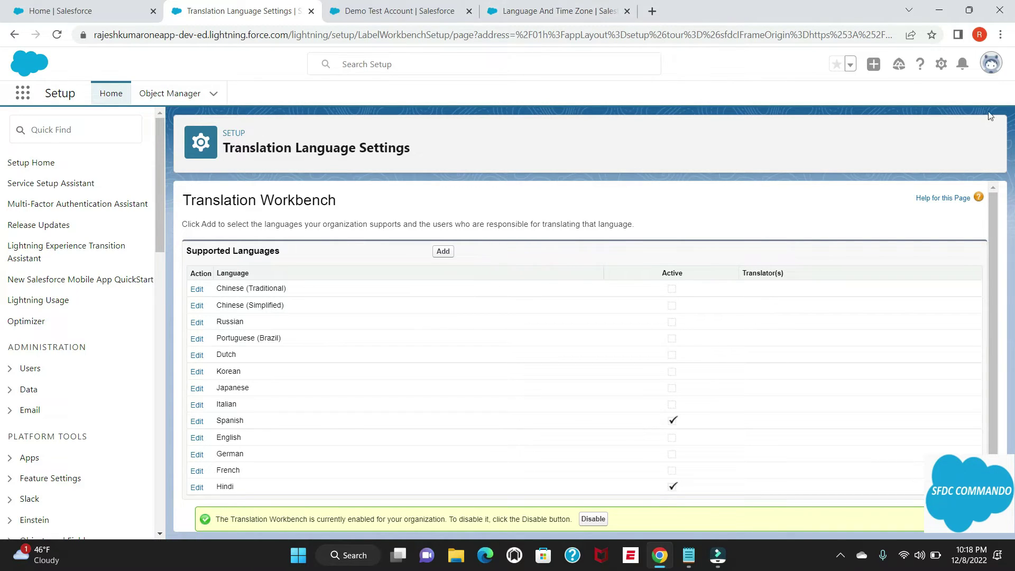
# Set the personal language to Español in the Language & Time Zone settings and save it.
pyautogui.click(994, 65)
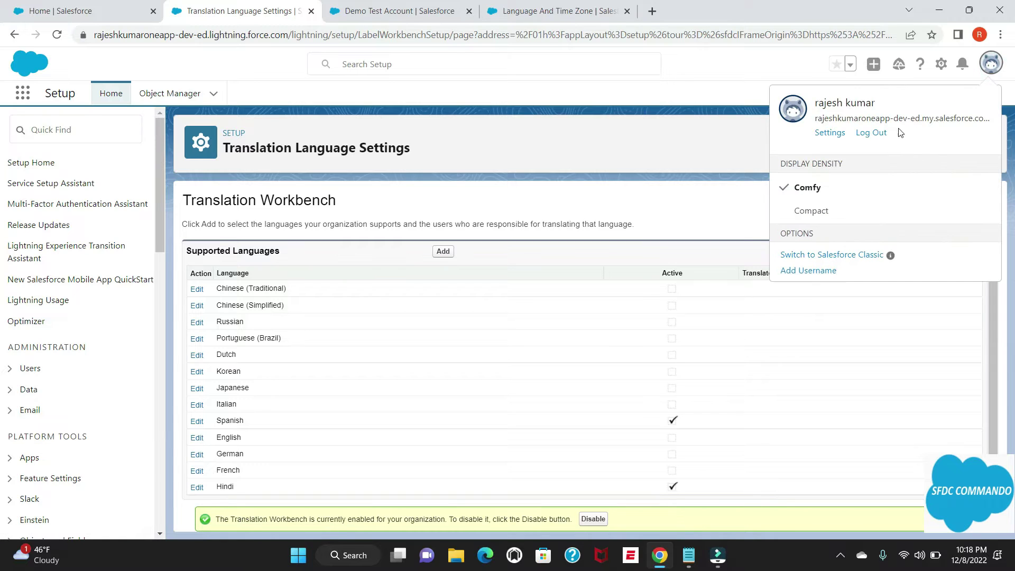
pyautogui.click(826, 132)
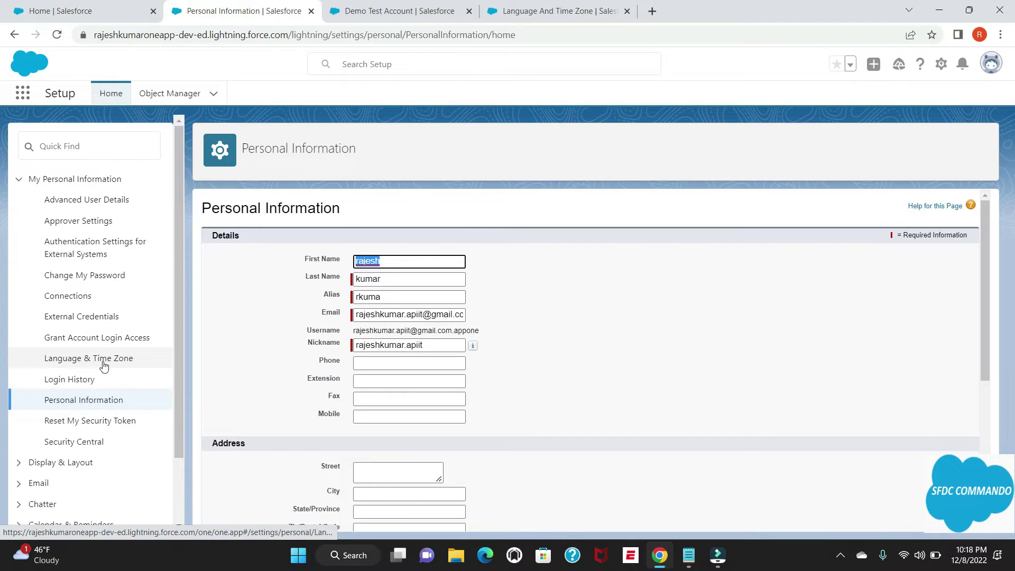
pyautogui.click(67, 363)
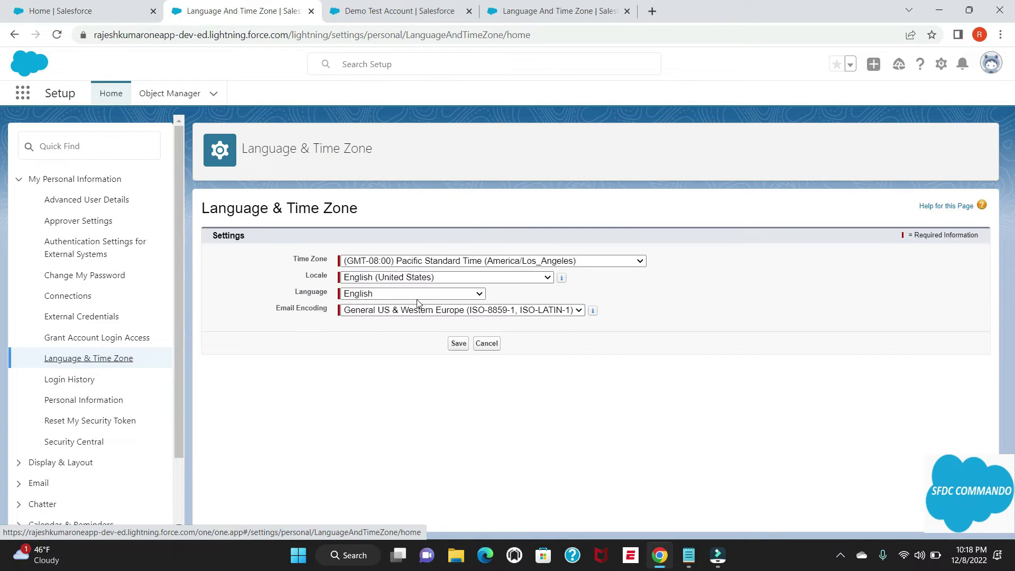
pyautogui.click(416, 294)
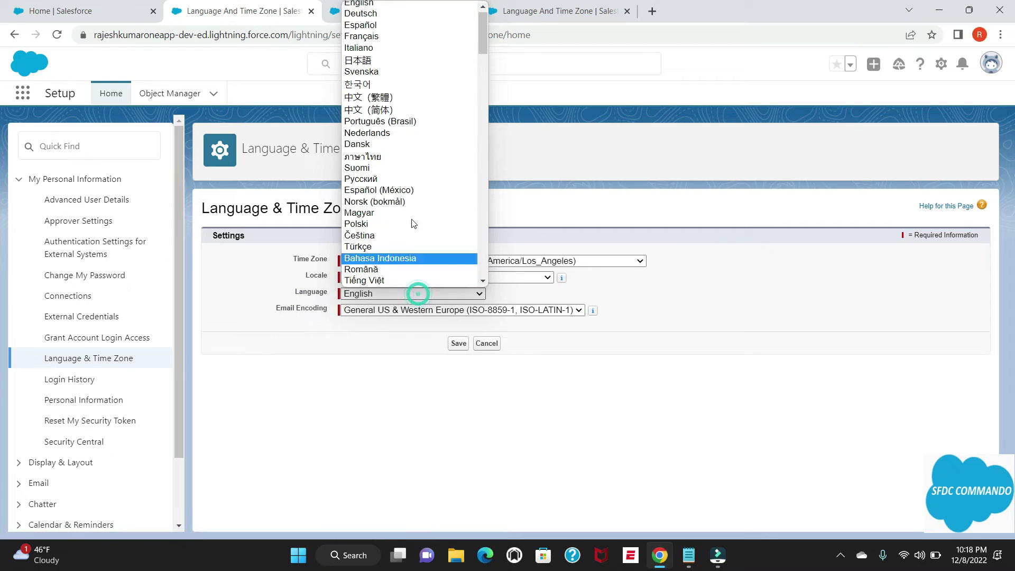
pyautogui.click(376, 30)
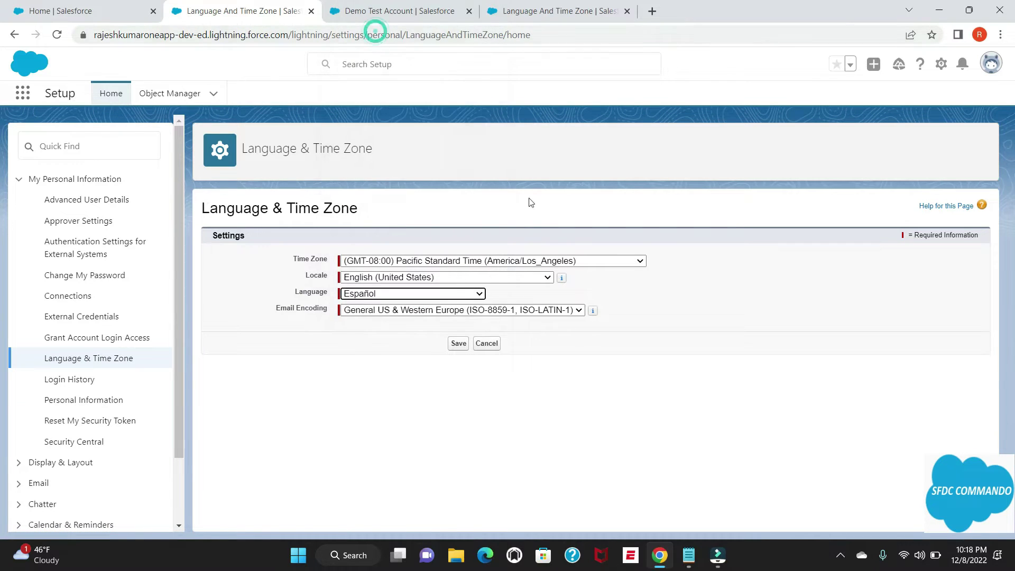
pyautogui.click(459, 346)
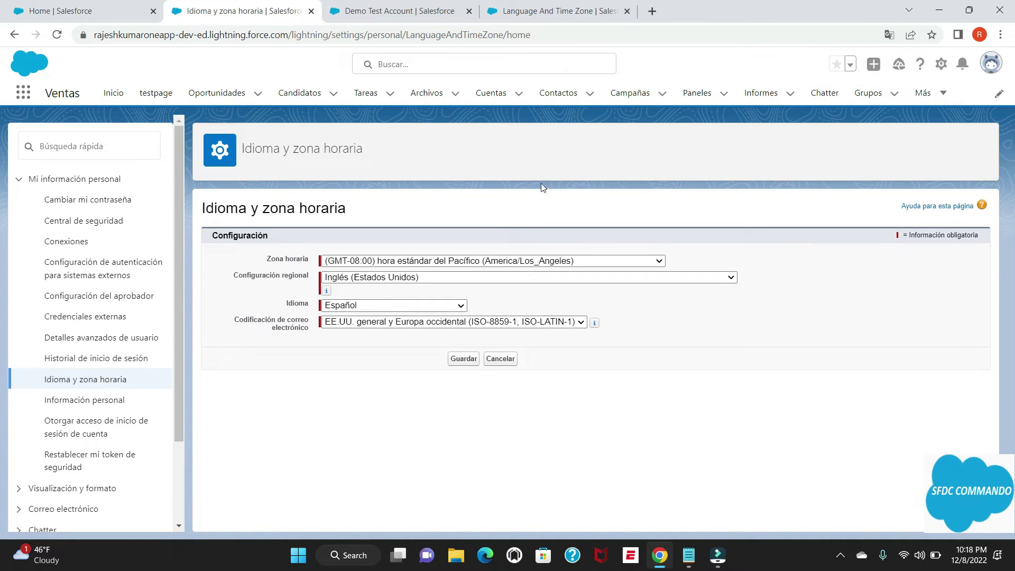
# Review the considerations in the Multi Language notes in Notepad against the navigation labels in Salesforce.
pyautogui.click(694, 561)
pyautogui.click(57, 235)
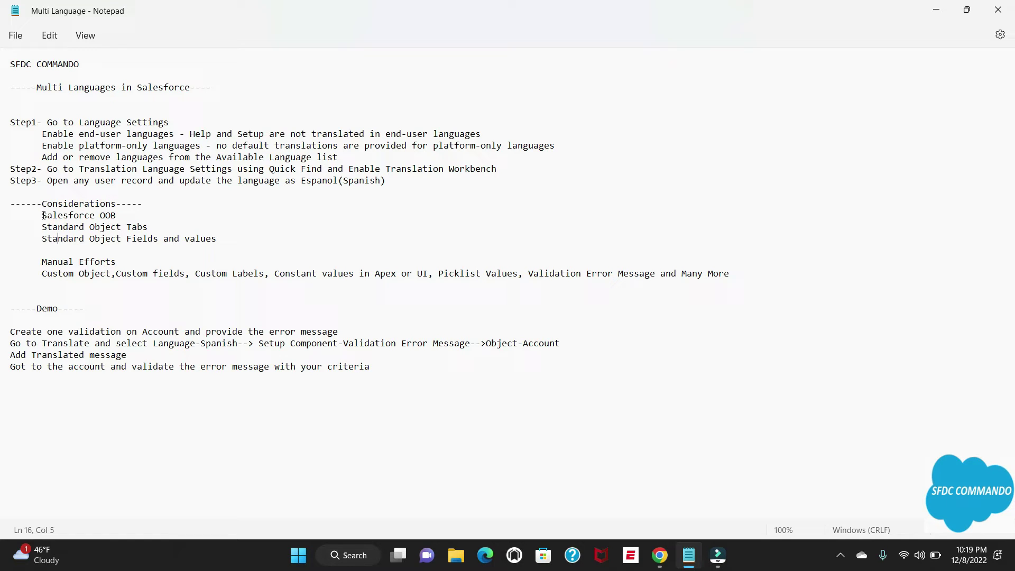
pyautogui.moveTo(44, 215); pyautogui.dragTo(142, 218)
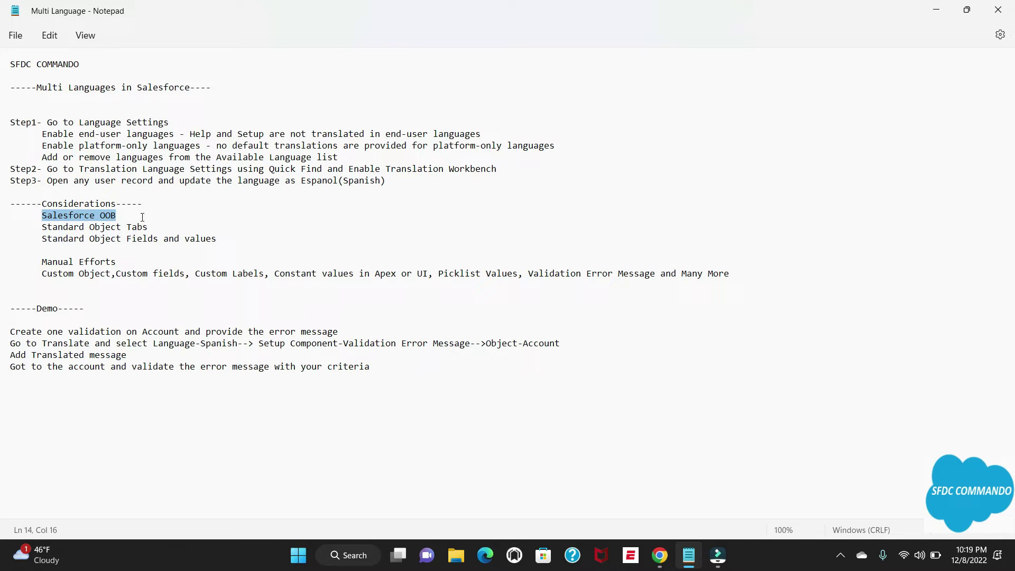
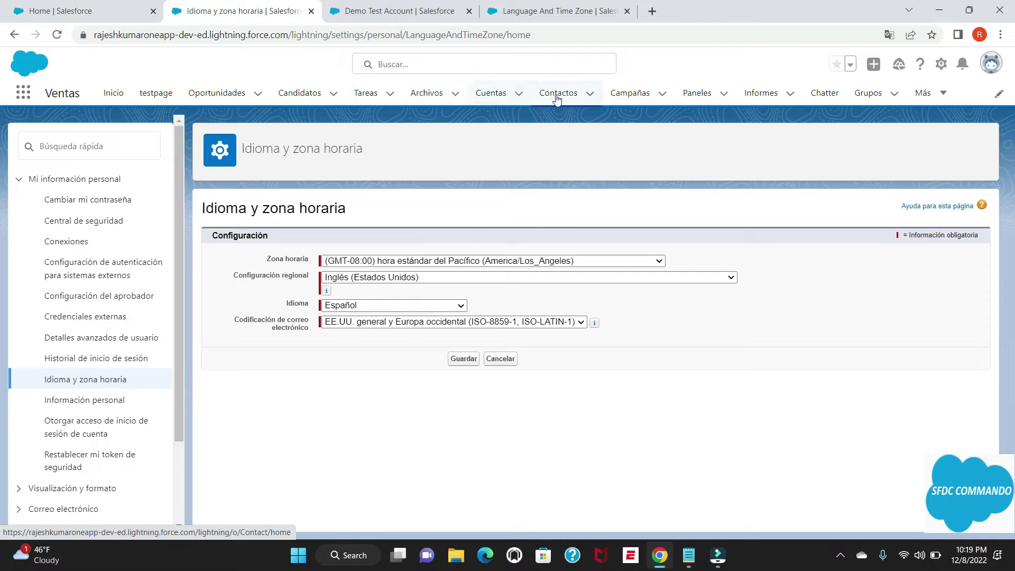
pyautogui.click(689, 555)
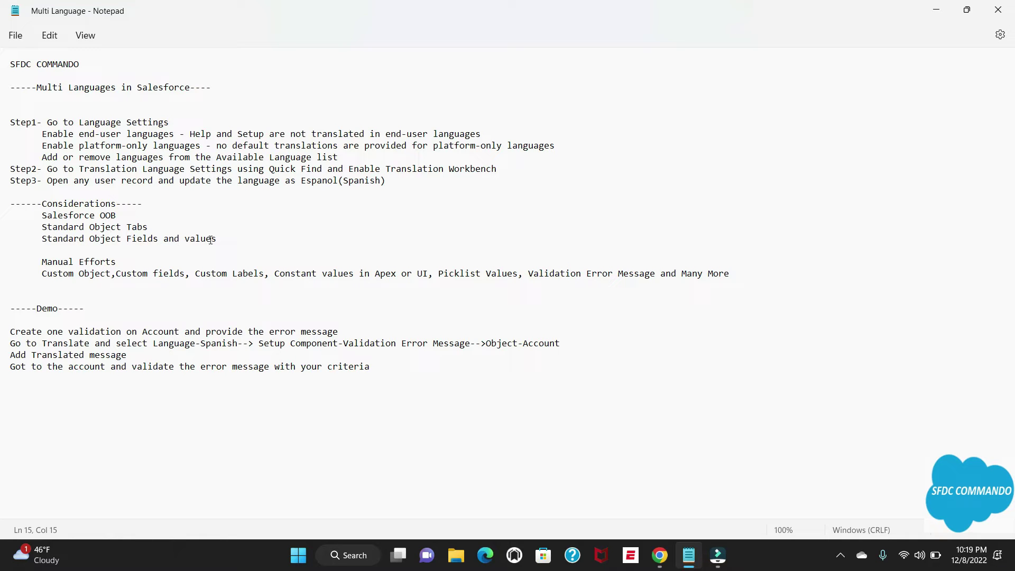
pyautogui.click(660, 555)
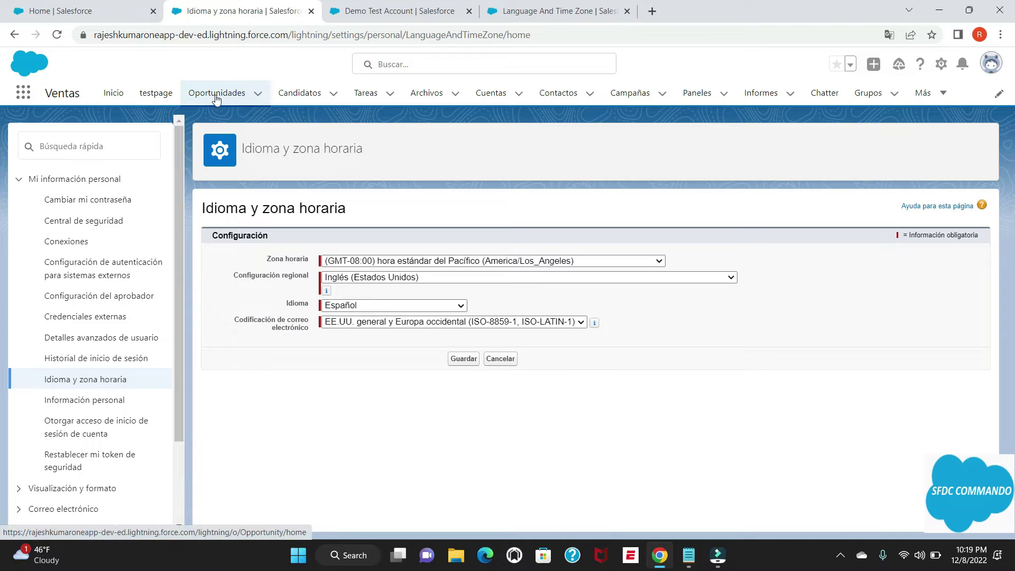
# Open Demo Test Account from the Accounts list in a new browser tab and examine its detail field labels against the notes.
pyautogui.rightClick(232, 100)
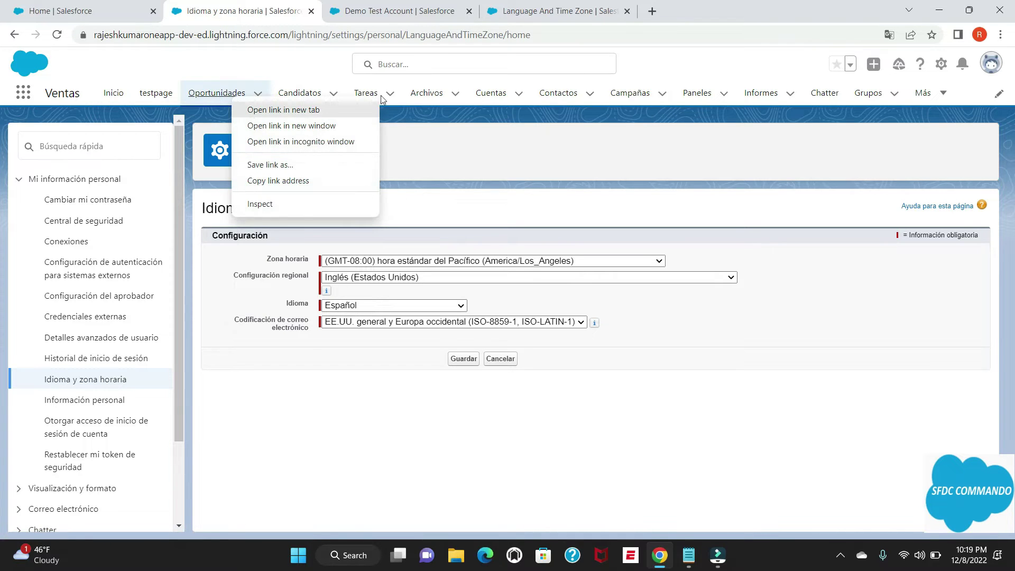
pyautogui.rightClick(697, 98)
pyautogui.click(721, 105)
pyautogui.click(401, 11)
pyautogui.click(482, 100)
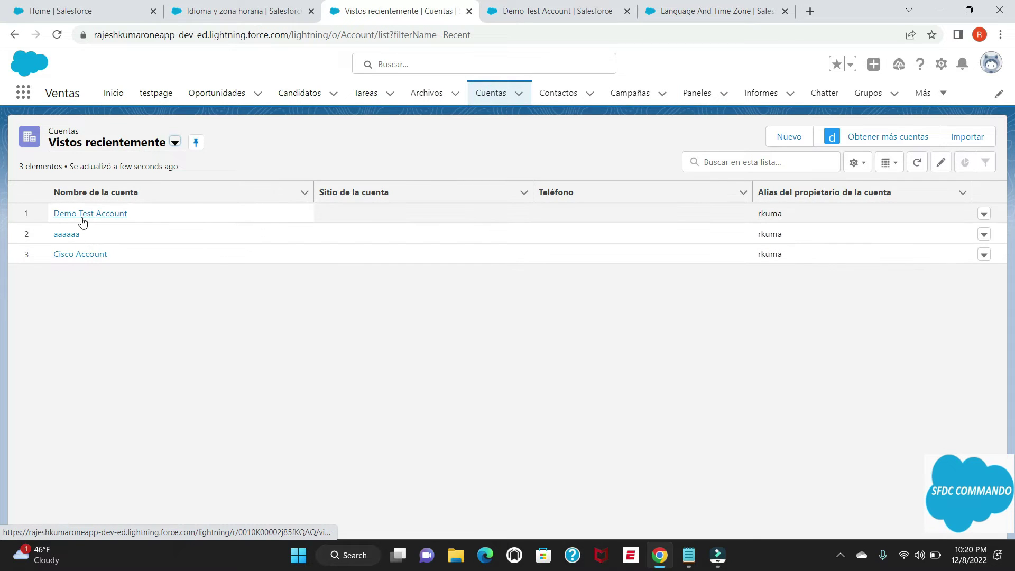
pyautogui.click(86, 217)
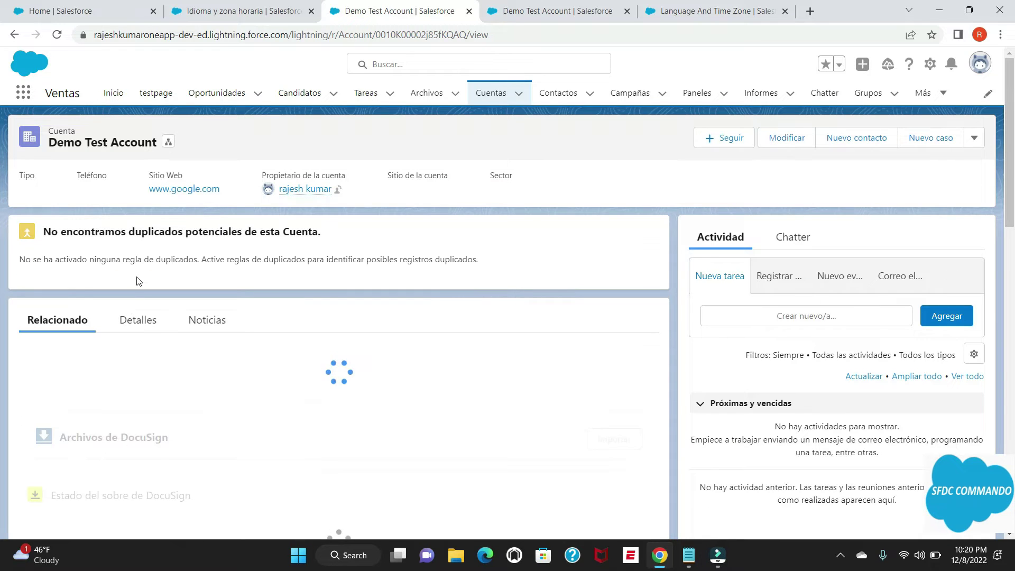
pyautogui.click(139, 321)
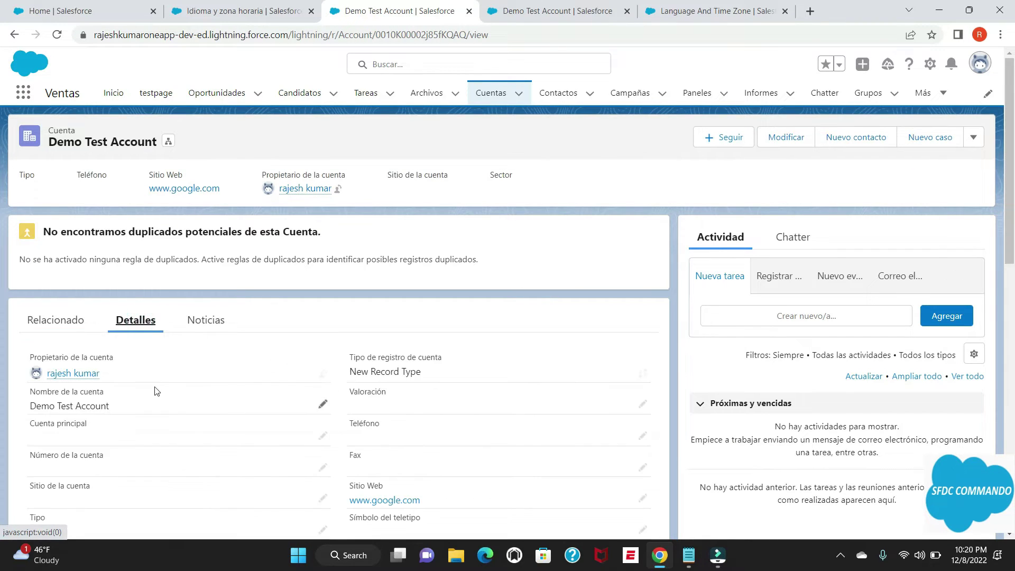
pyautogui.scroll(-1, 156, 392)
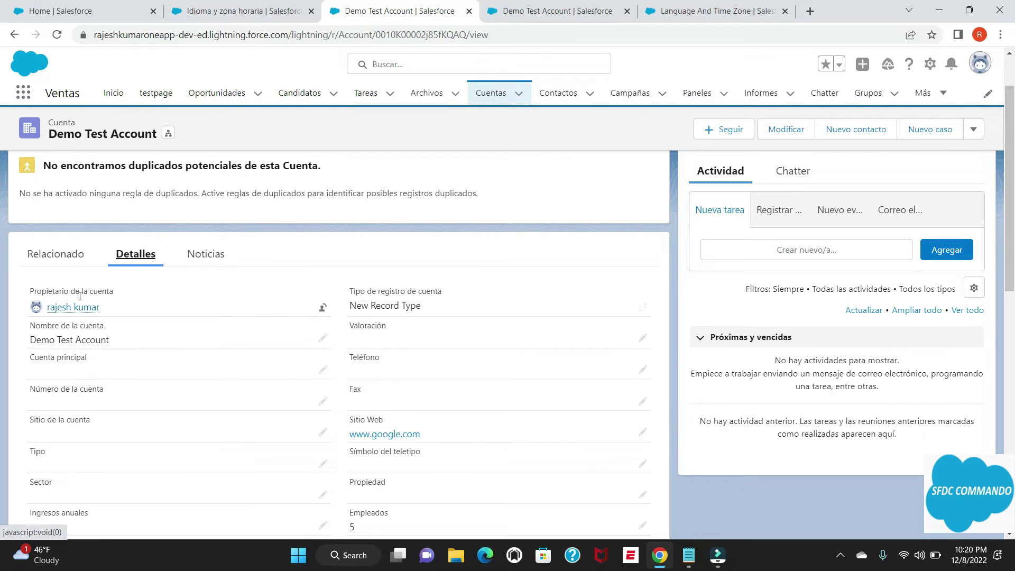
pyautogui.scroll(-1, 370, 439)
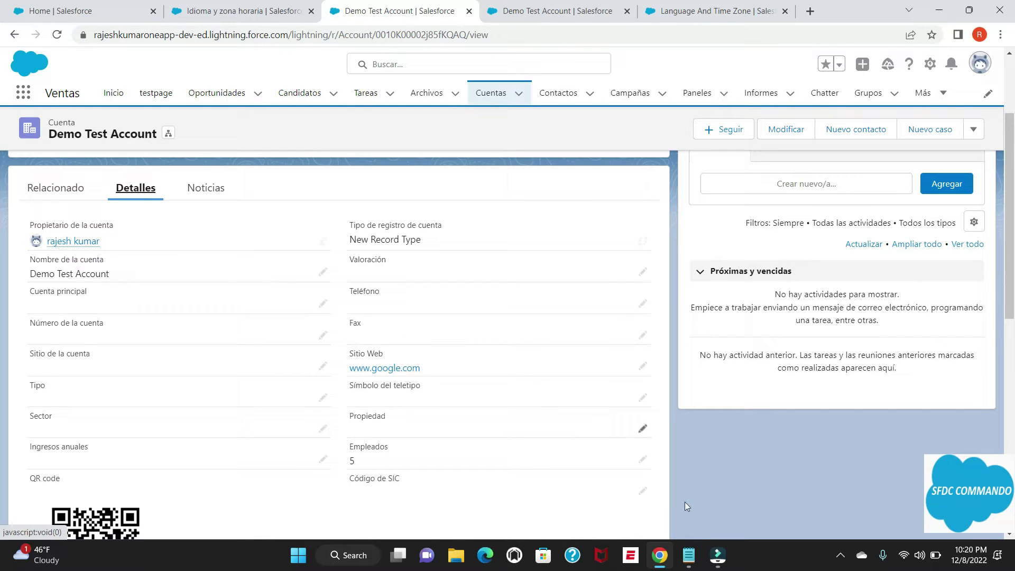
pyautogui.click(688, 555)
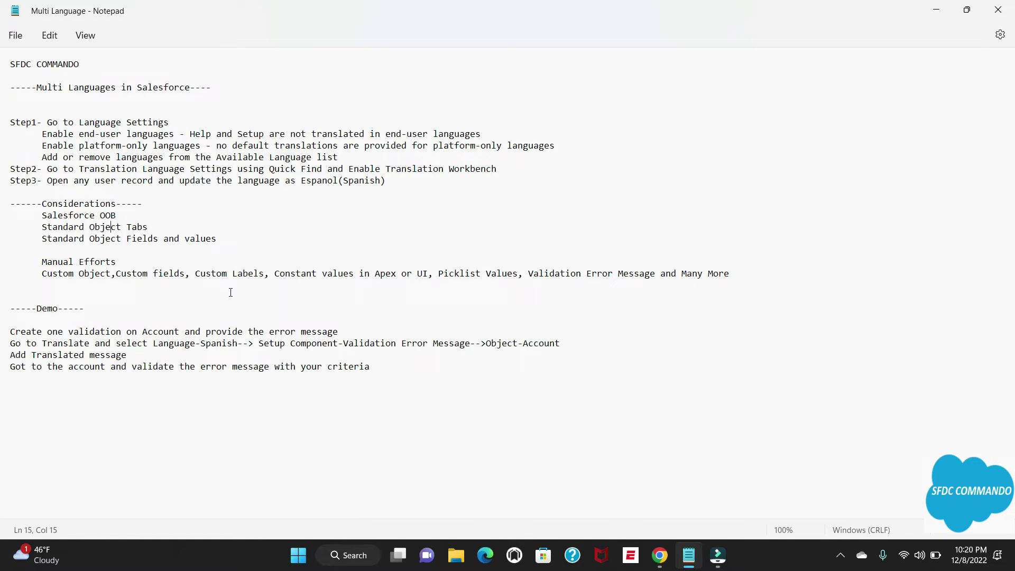
pyautogui.click(660, 555)
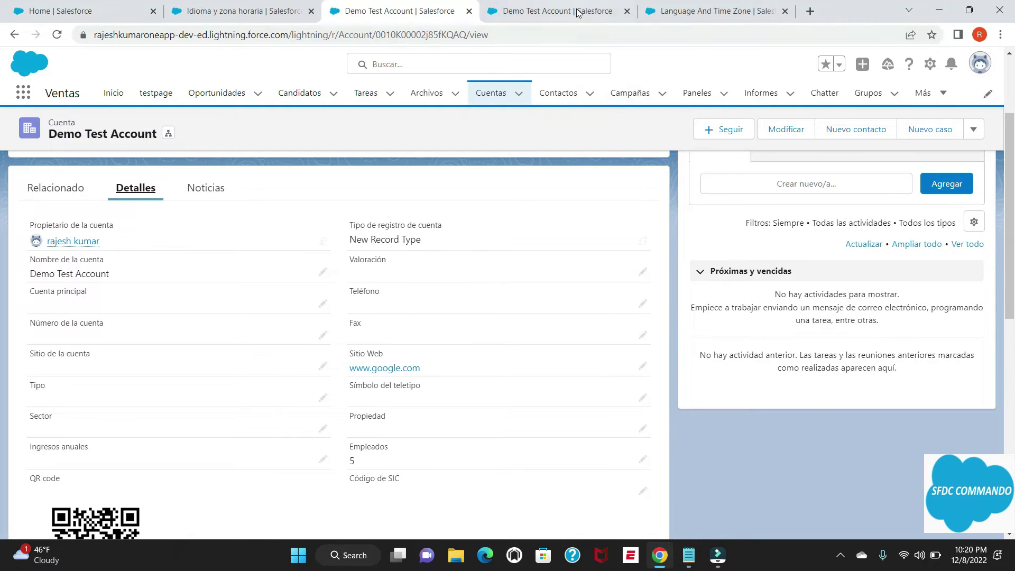
# Save English as the personal language in Language & Time Zone and reload the Demo Test Account page.
pyautogui.click(698, 10)
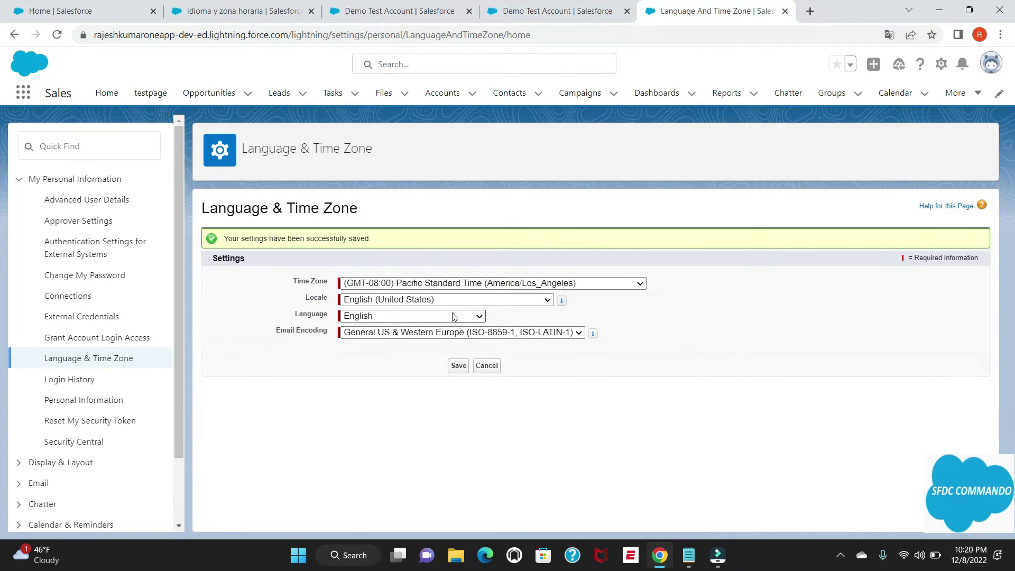
pyautogui.click(459, 367)
pyautogui.click(458, 366)
pyautogui.click(391, 11)
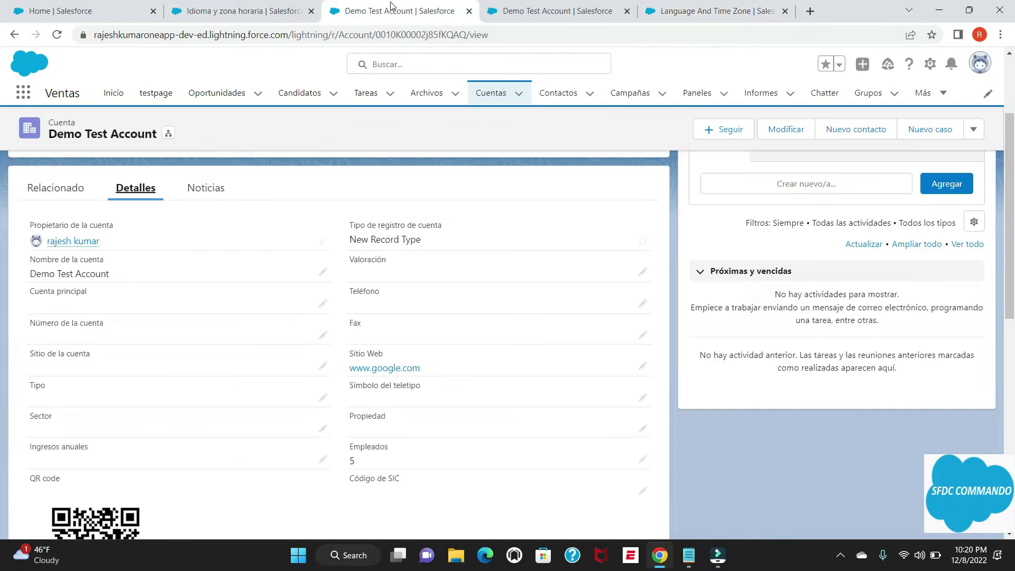
pyautogui.click(411, 36)
pyautogui.press('Return')
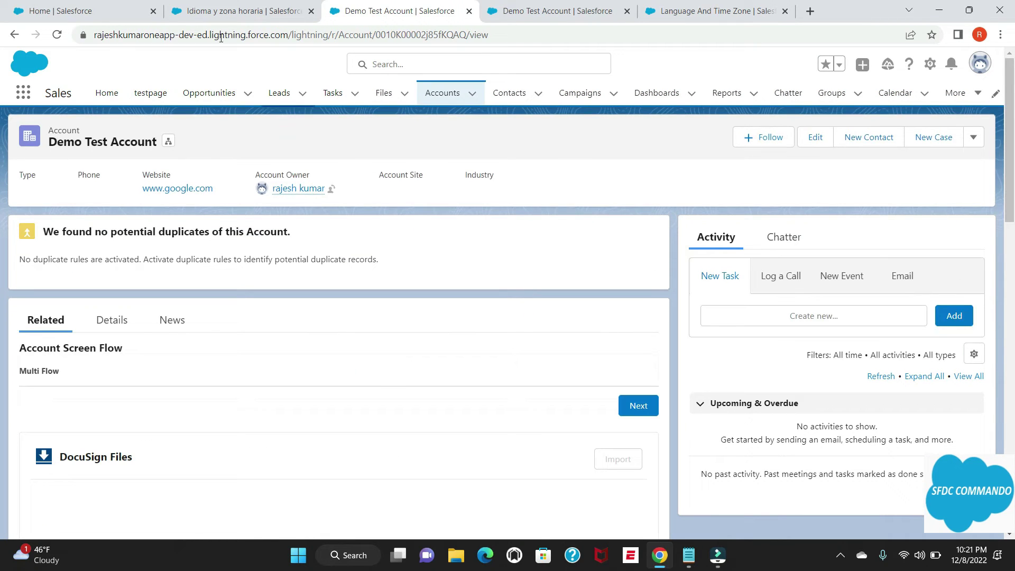
# Reload Setup Home, search the setup for "tran" and open the Translation Workbench's Translate page.
pyautogui.click(95, 11)
pyautogui.click(261, 34)
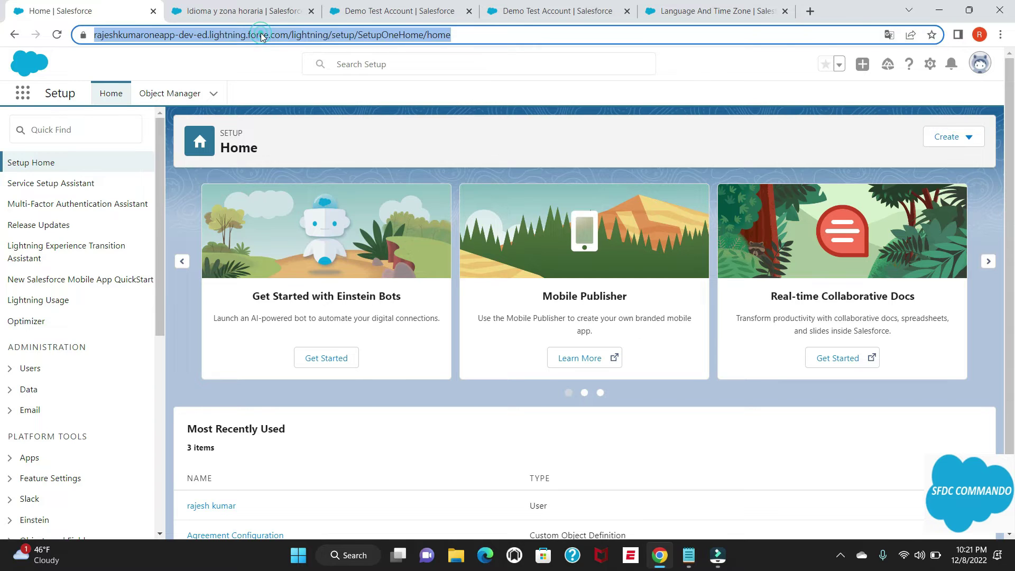
pyautogui.press('Return')
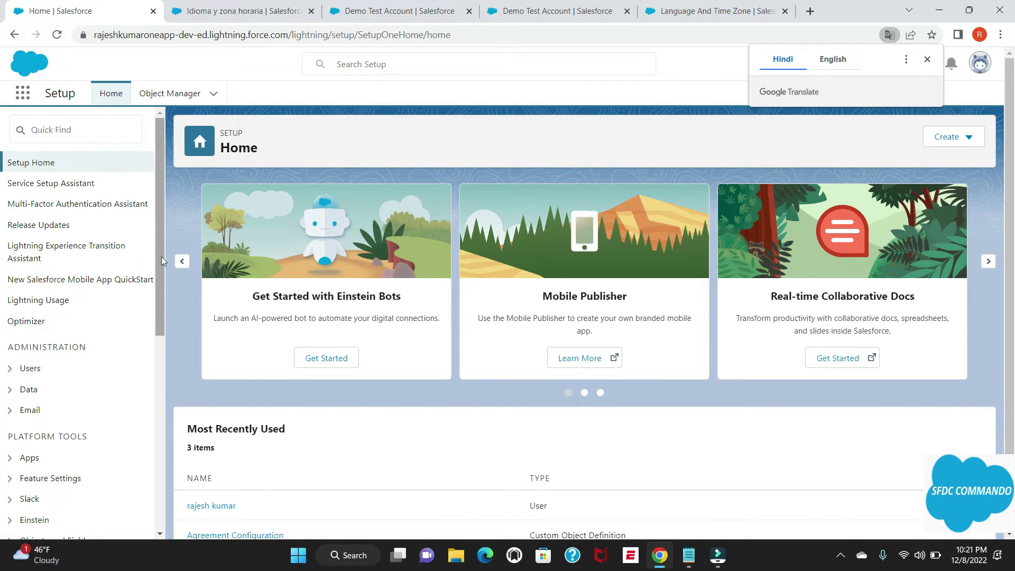
pyautogui.click(86, 128)
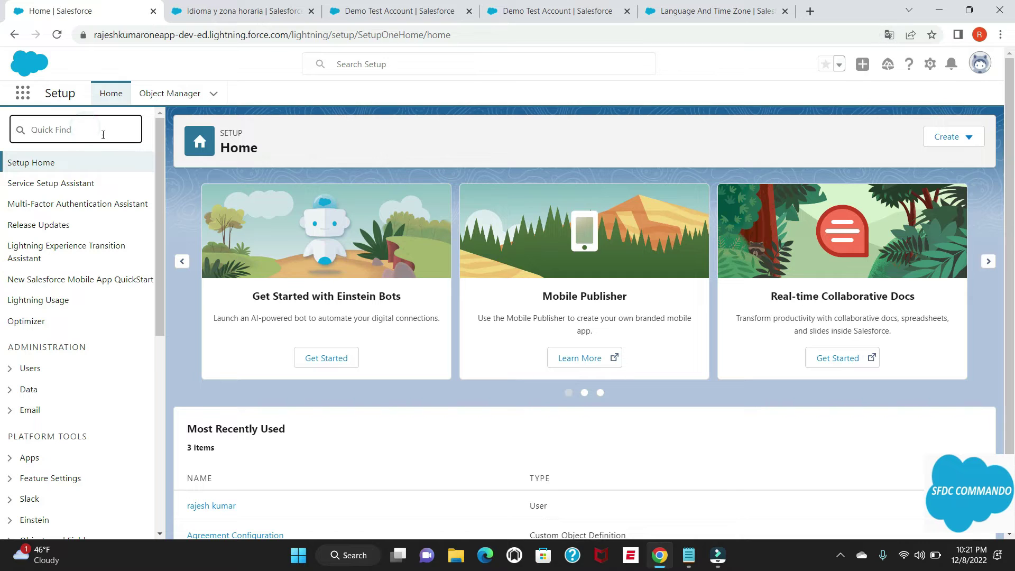
pyautogui.write('tra')
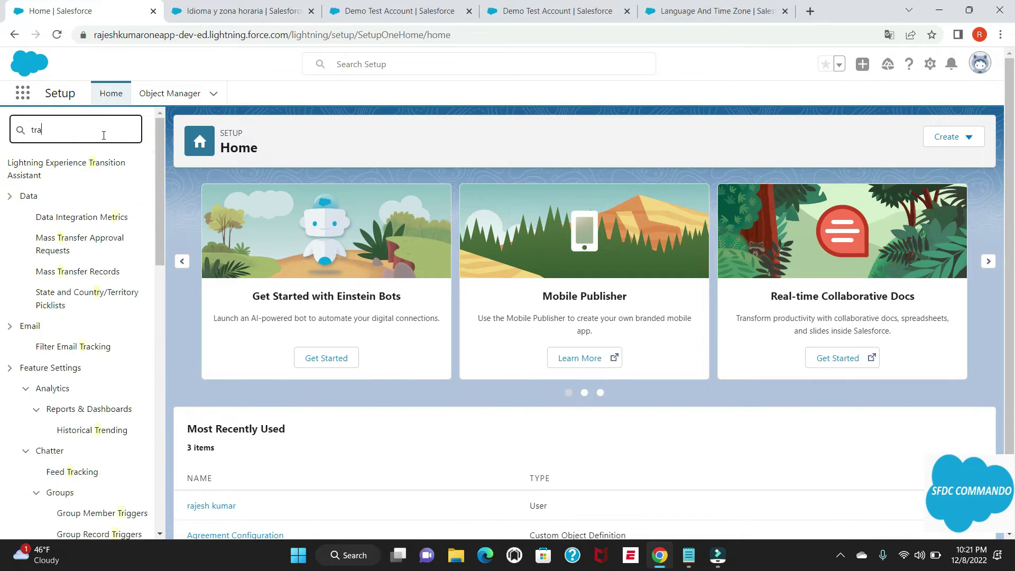
pyautogui.write('n')
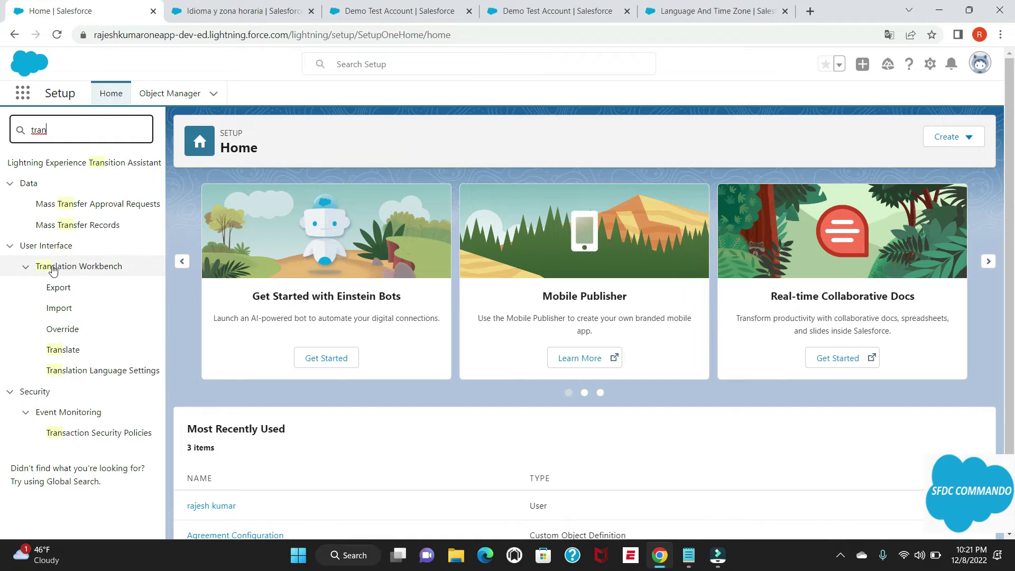
pyautogui.click(69, 353)
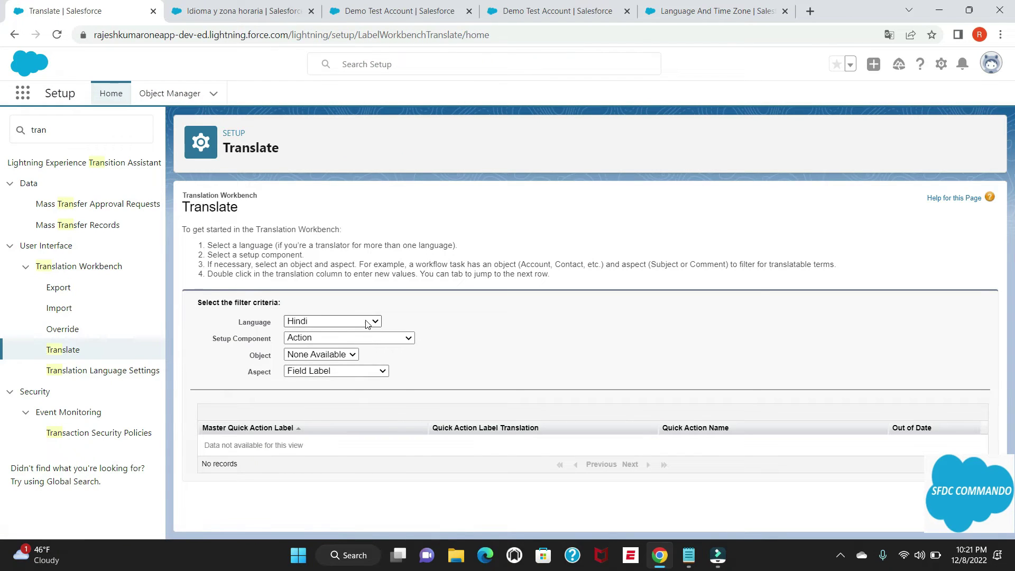
# Filter the translations by language Spanish, setup component Validation Error Message and object Account.
pyautogui.click(367, 322)
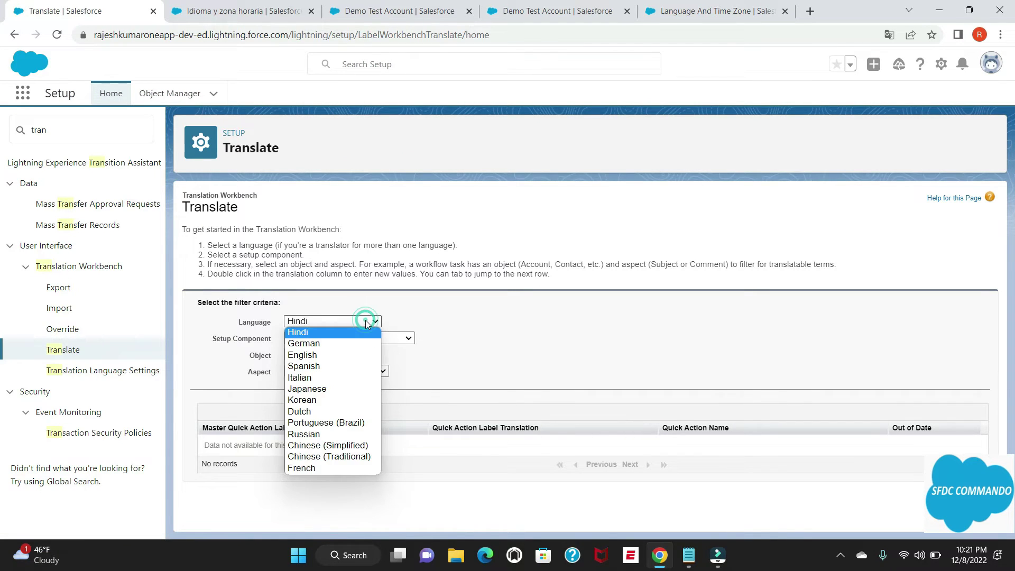
pyautogui.click(345, 368)
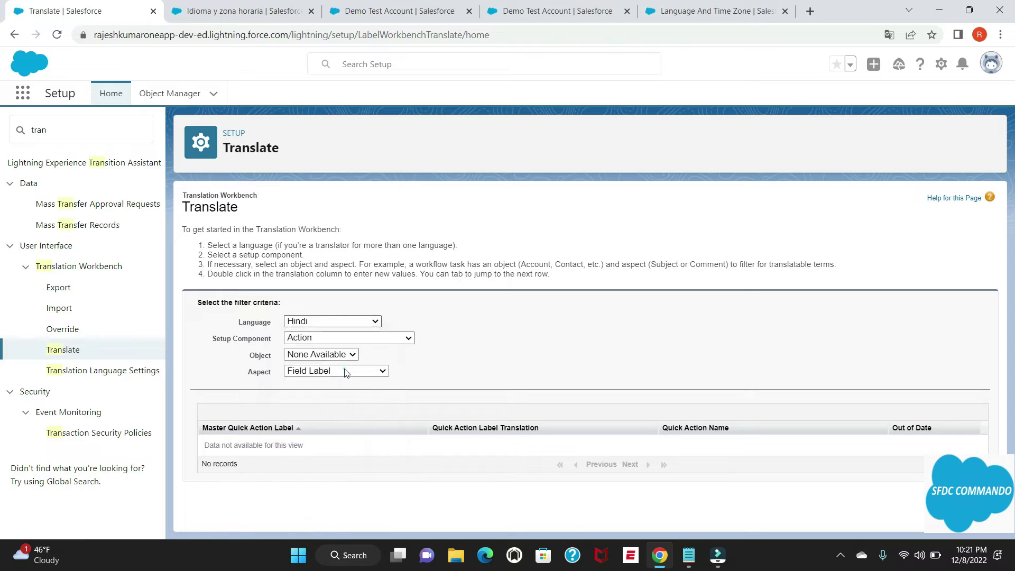
pyautogui.click(379, 341)
pyautogui.scroll(-3, 352, 275)
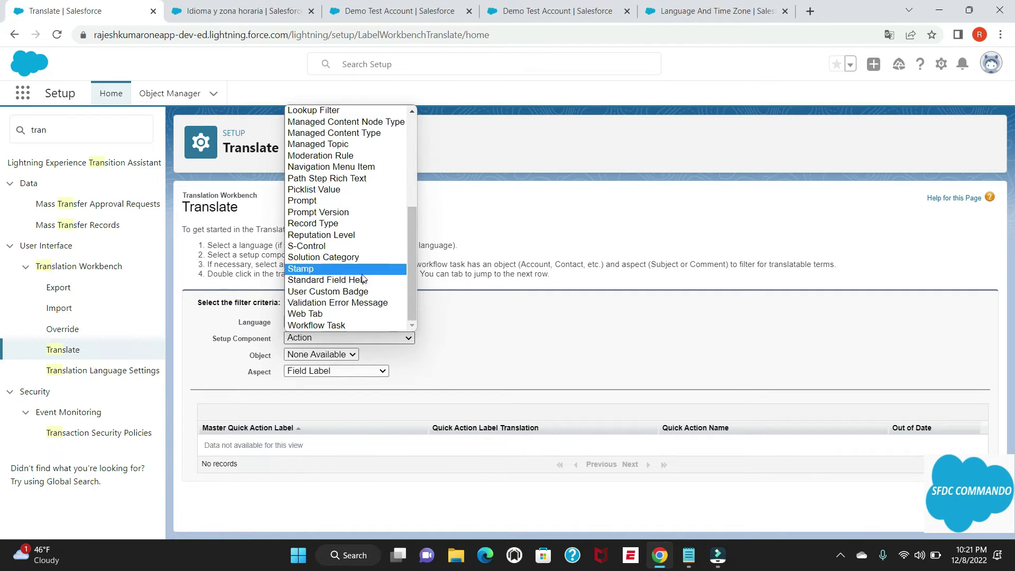
pyautogui.click(353, 303)
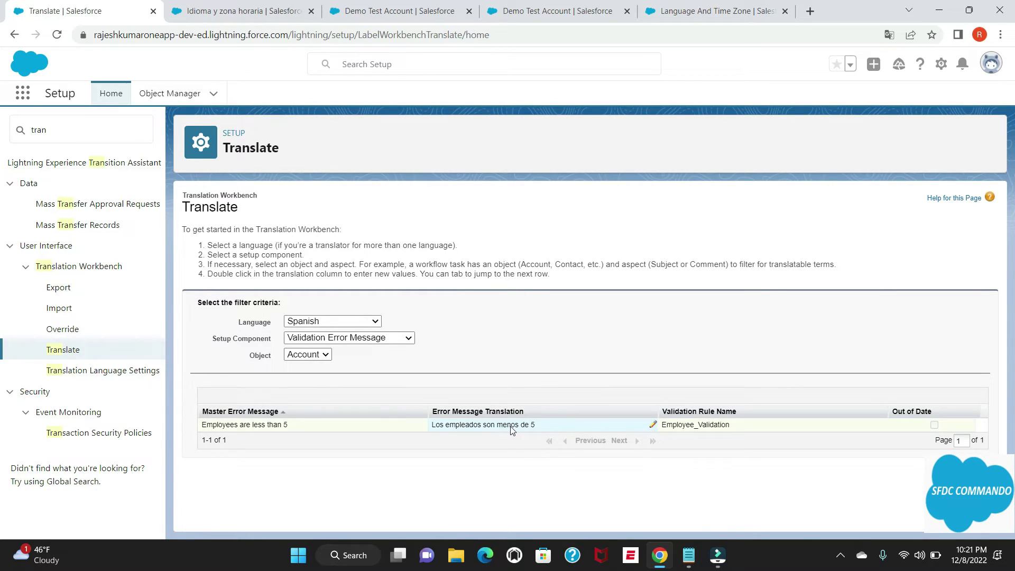
# Open the Spanish translation of the "Employees are less than 5" error message for editing, select its text and save the row.
pyautogui.doubleClick(538, 427)
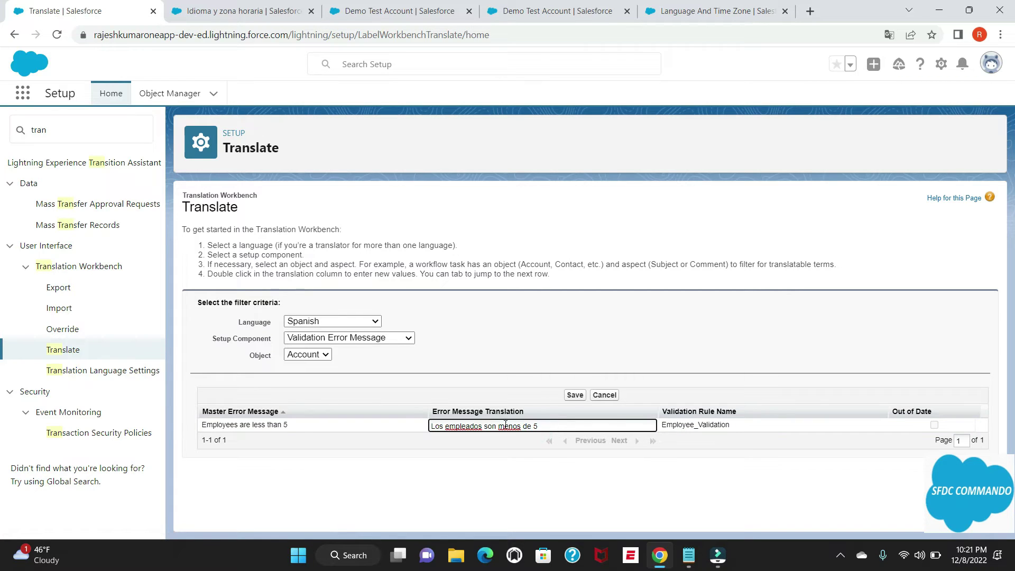
pyautogui.click(221, 425)
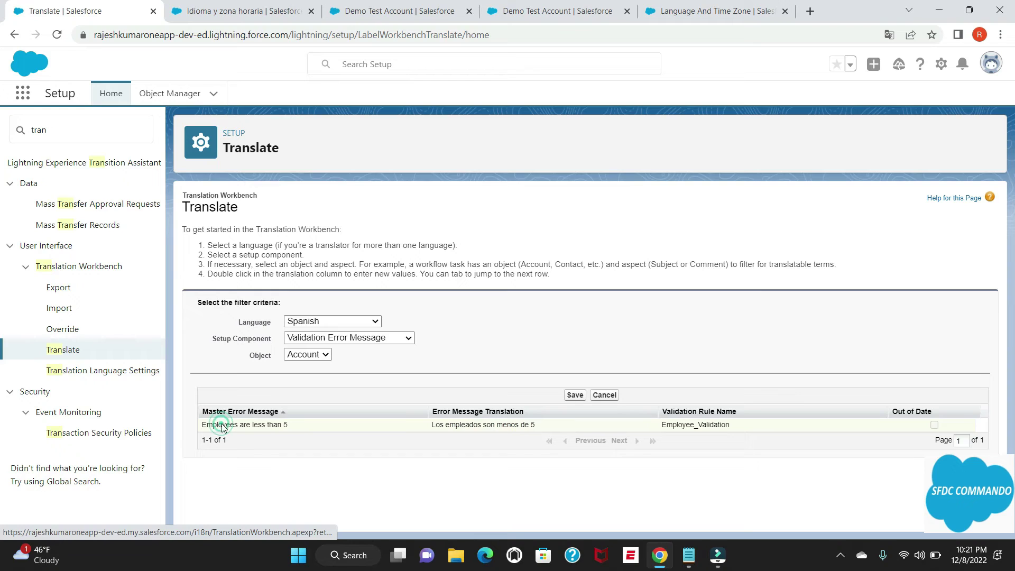
pyautogui.doubleClick(544, 427)
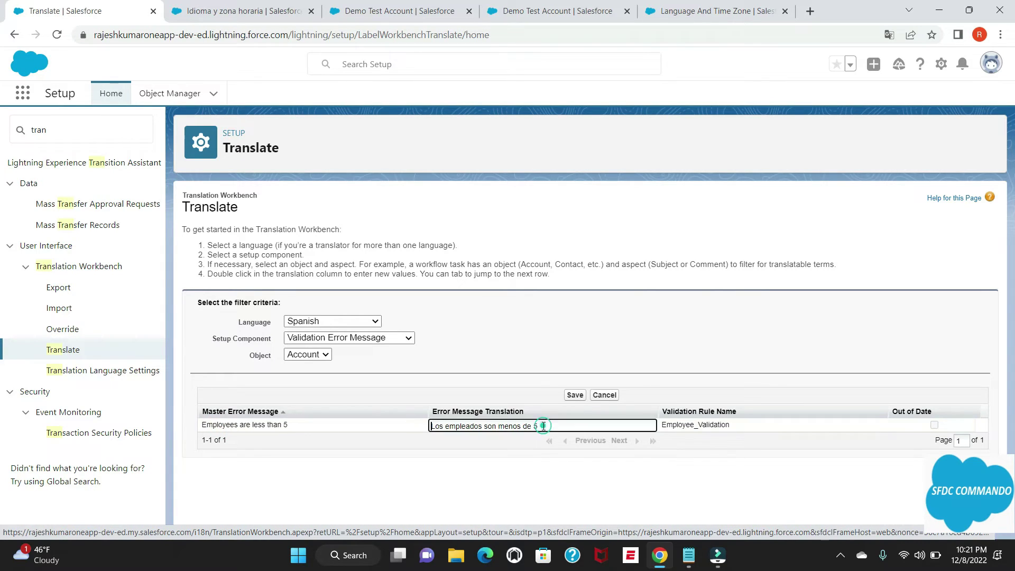
pyautogui.moveTo(543, 425); pyautogui.dragTo(433, 446)
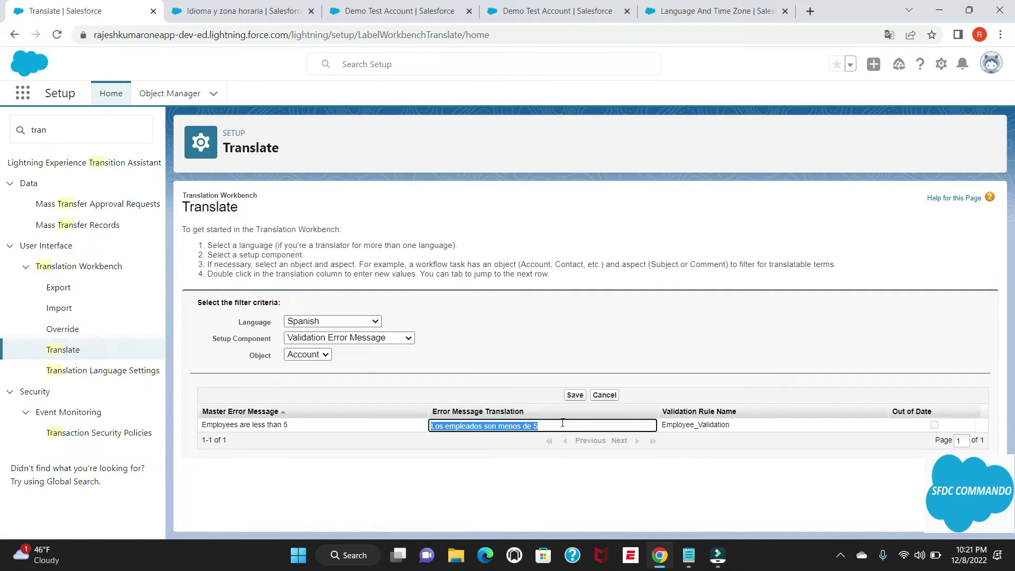
pyautogui.click(575, 395)
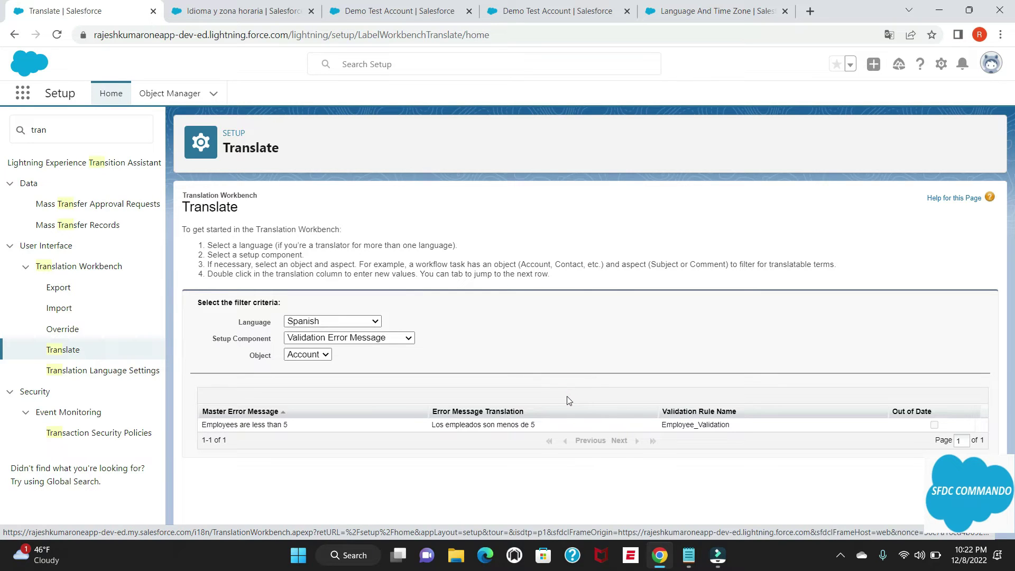
# Set the personal language to Español in Language & Time Zone and save.
pyautogui.click(722, 9)
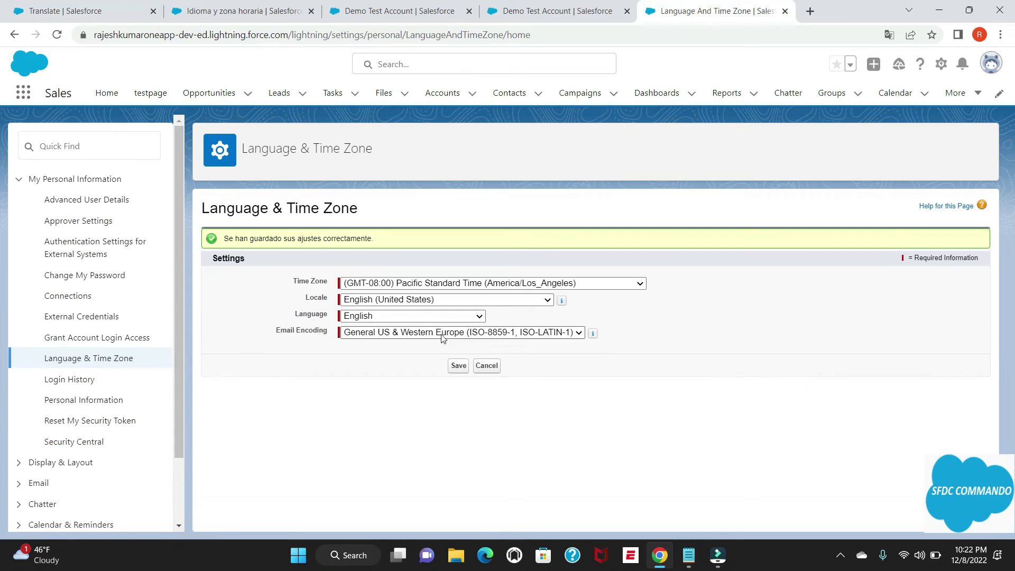
pyautogui.click(472, 316)
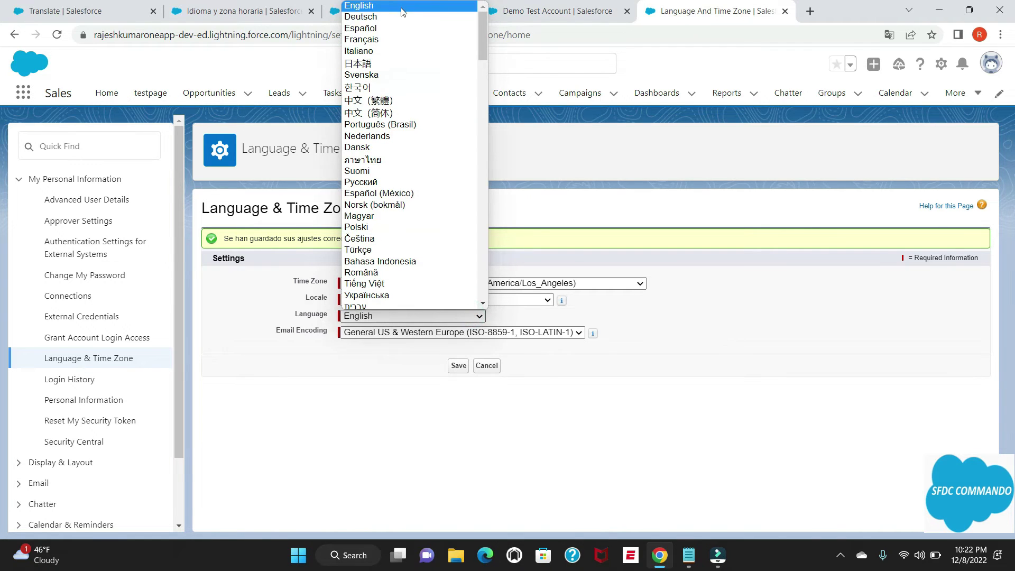
pyautogui.click(404, 28)
pyautogui.click(459, 365)
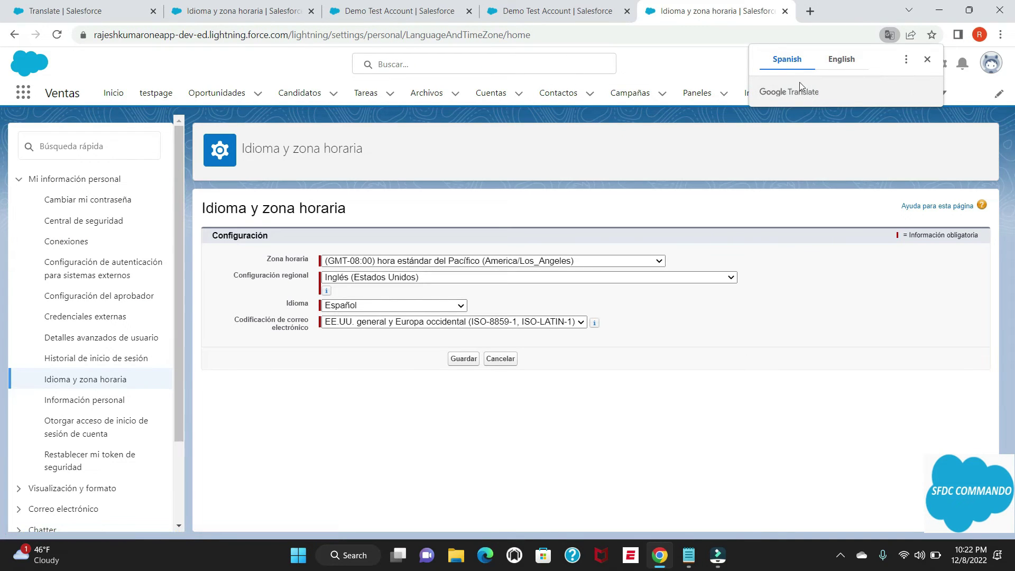
# Reload the Demo Test Account page and show its details down to the Empleados field.
pyautogui.click(398, 13)
pyautogui.click(414, 33)
pyautogui.press('Return')
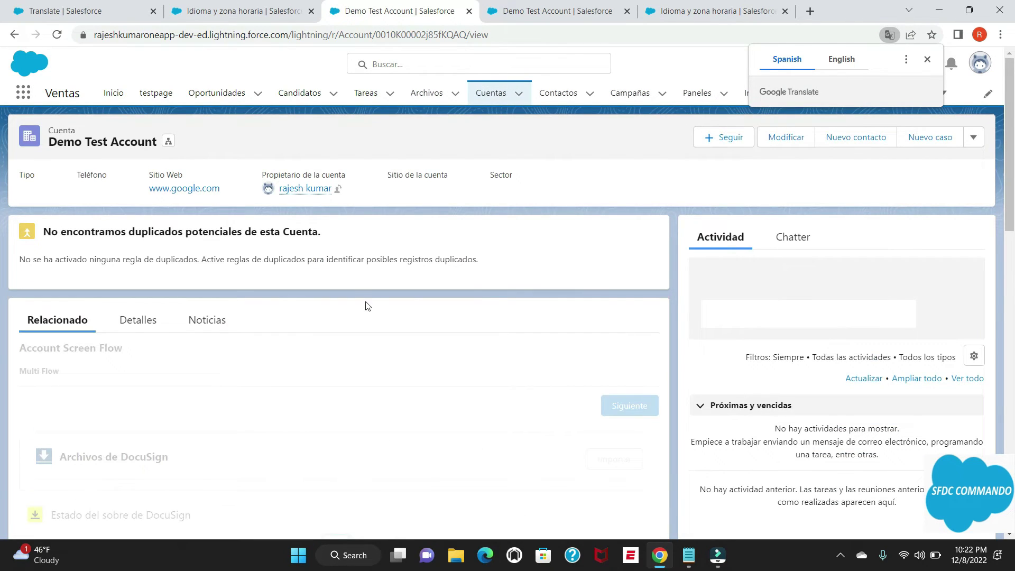
pyautogui.click(127, 329)
pyautogui.scroll(-3, 240, 329)
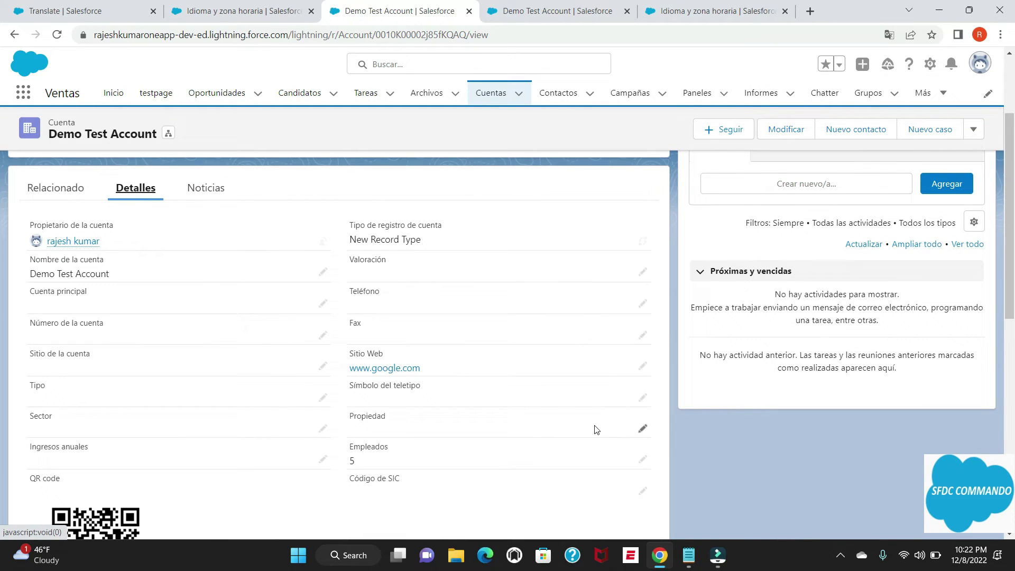
# Set Empleados to 4 on Demo Test Account, try to save the record and examine the validation error message.
pyautogui.click(643, 466)
pyautogui.press('BackSpace')
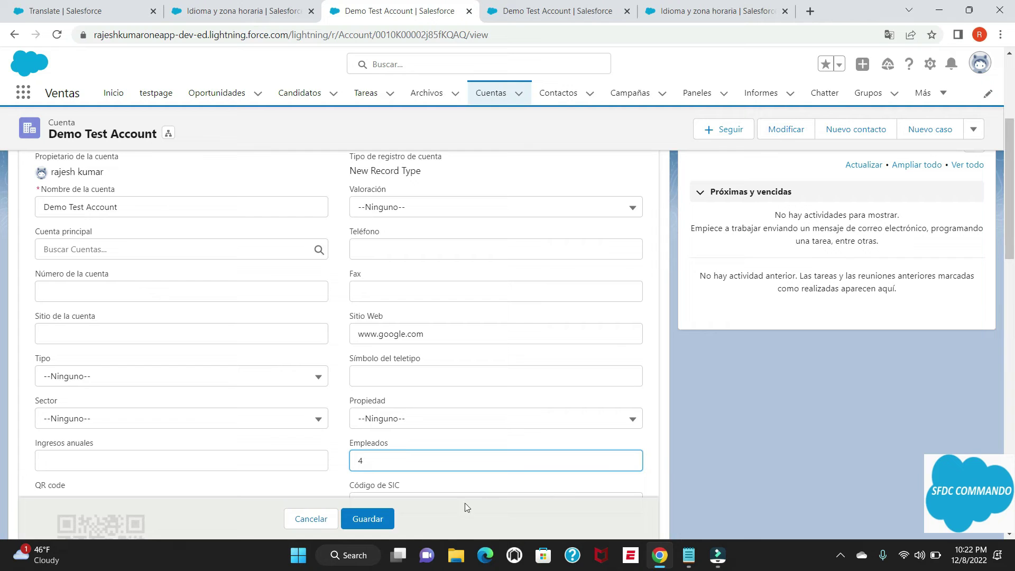
pyautogui.click(369, 519)
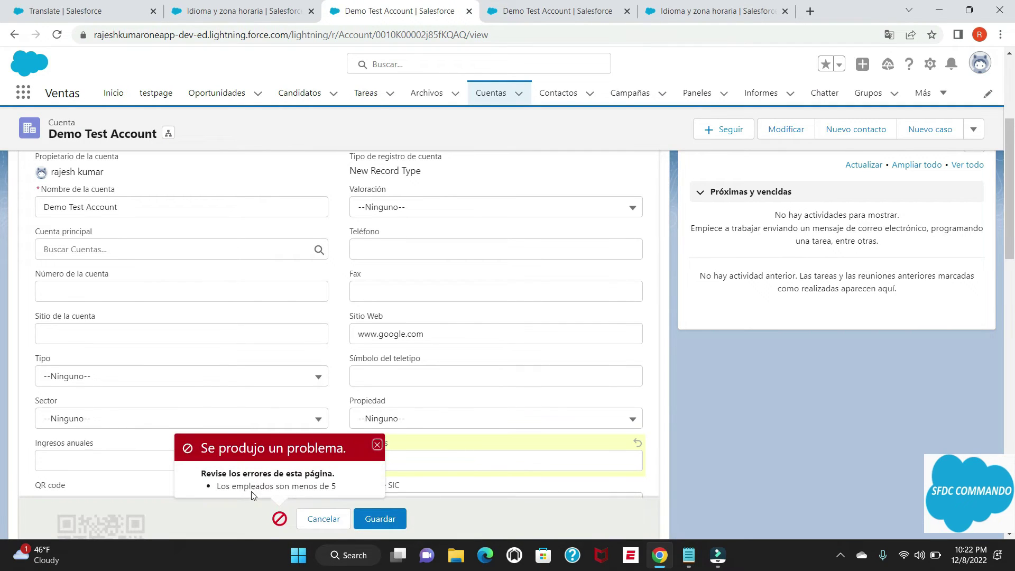
pyautogui.moveTo(218, 486); pyautogui.dragTo(342, 488)
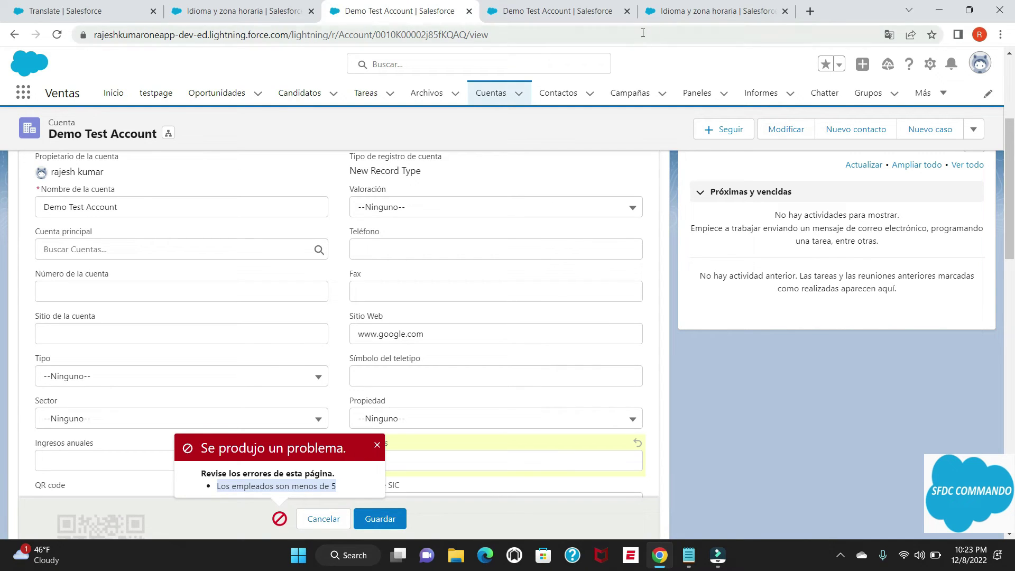
# Set the personal language back to English in the language and time zone settings and save.
pyautogui.click(669, 9)
pyautogui.click(424, 306)
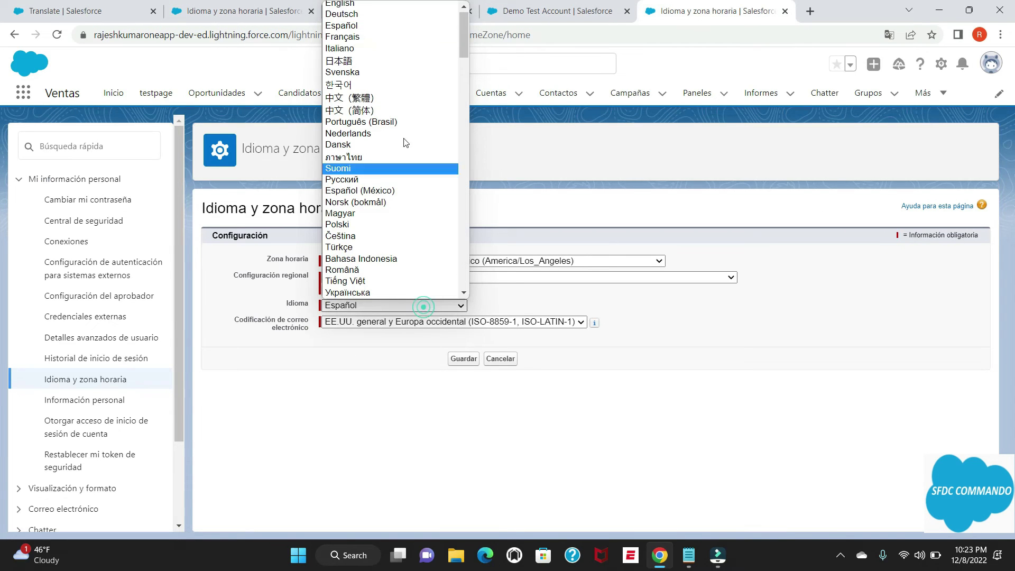
pyautogui.click(369, 5)
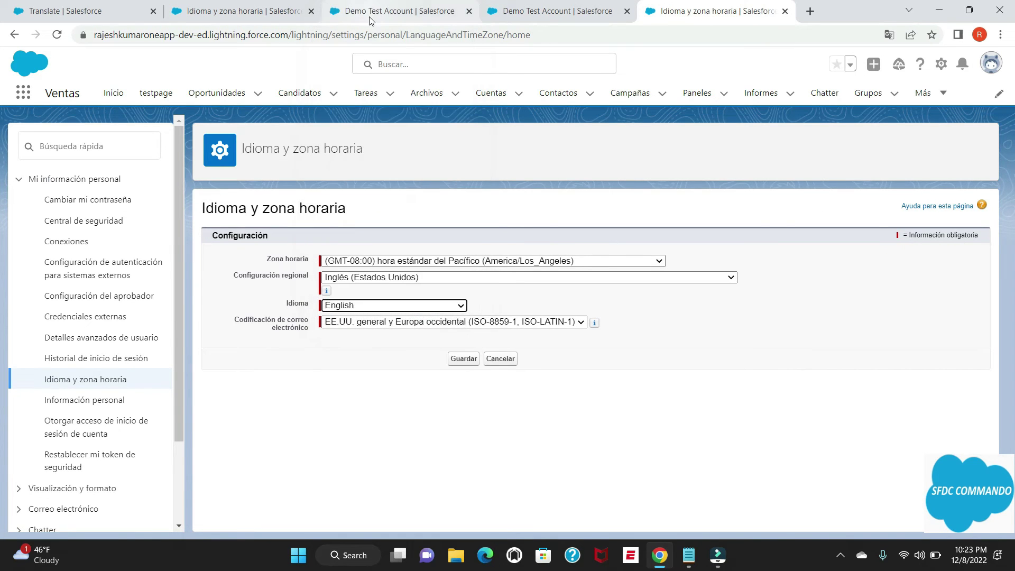
pyautogui.click(464, 359)
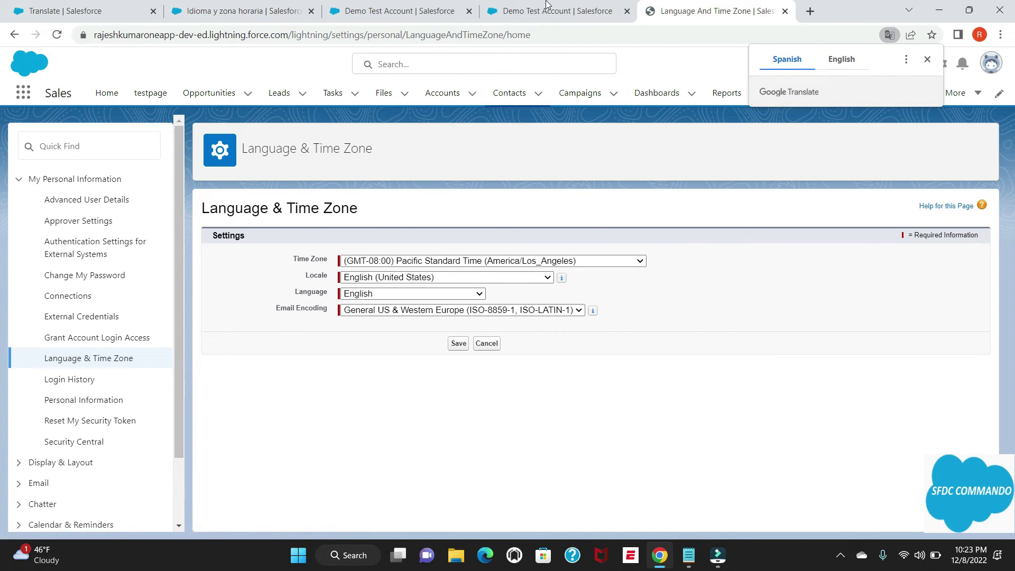
# Return to the Translation Workbench's Translate page and switch the filter language to Hindi.
pyautogui.click(389, 13)
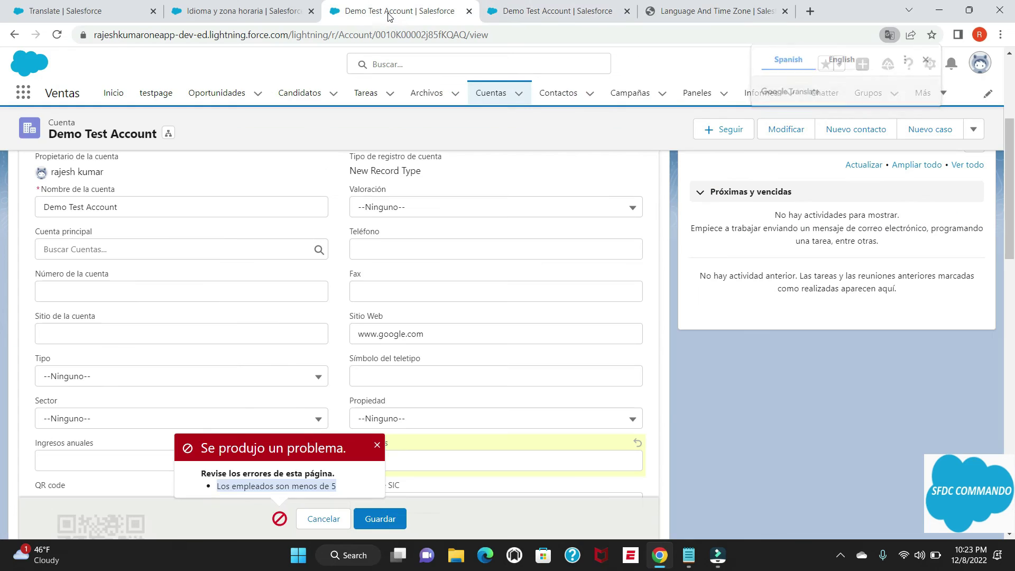
pyautogui.click(231, 11)
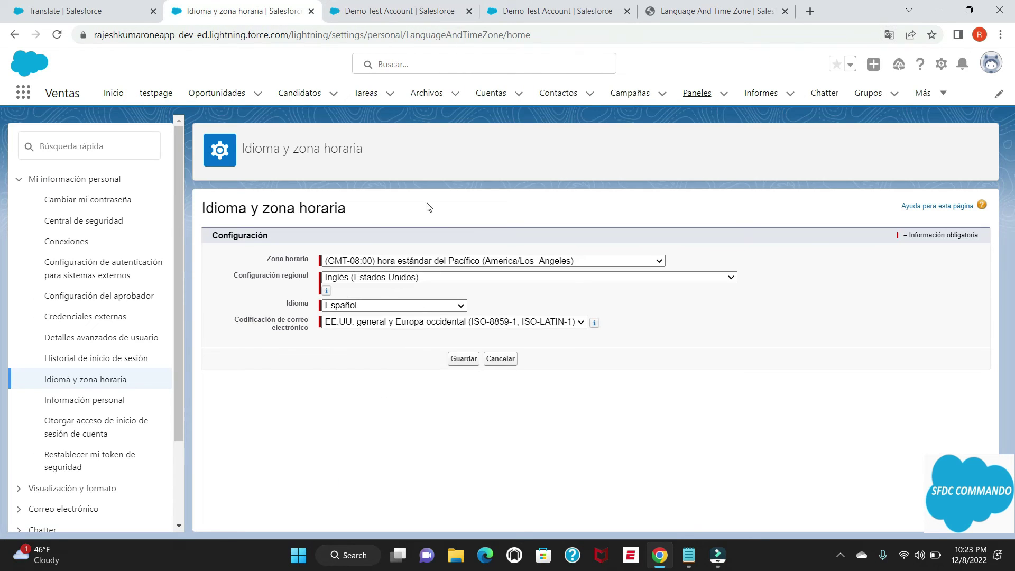
pyautogui.hotkey('ctrl', 'shift', 'Tab')
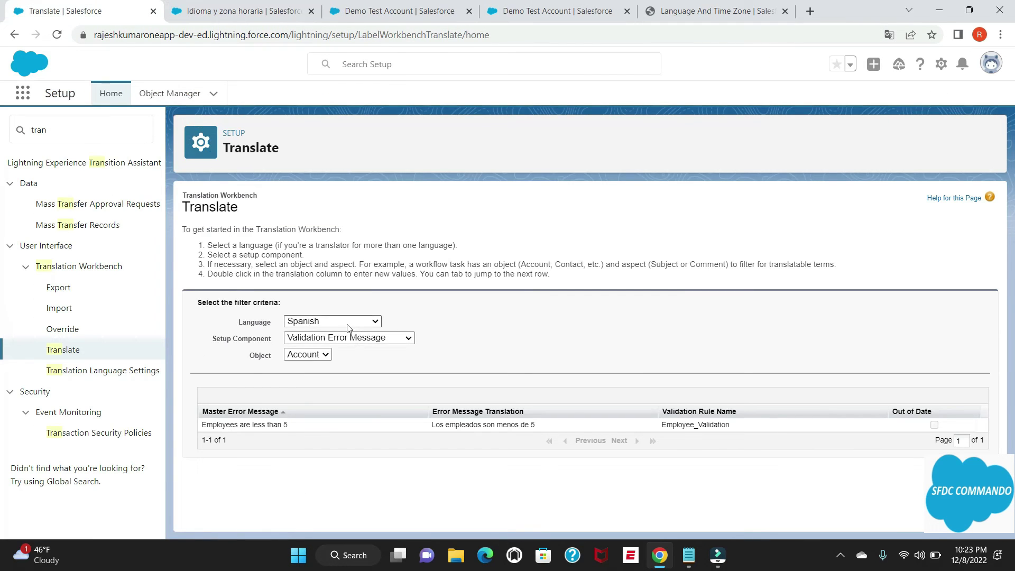
pyautogui.click(323, 321)
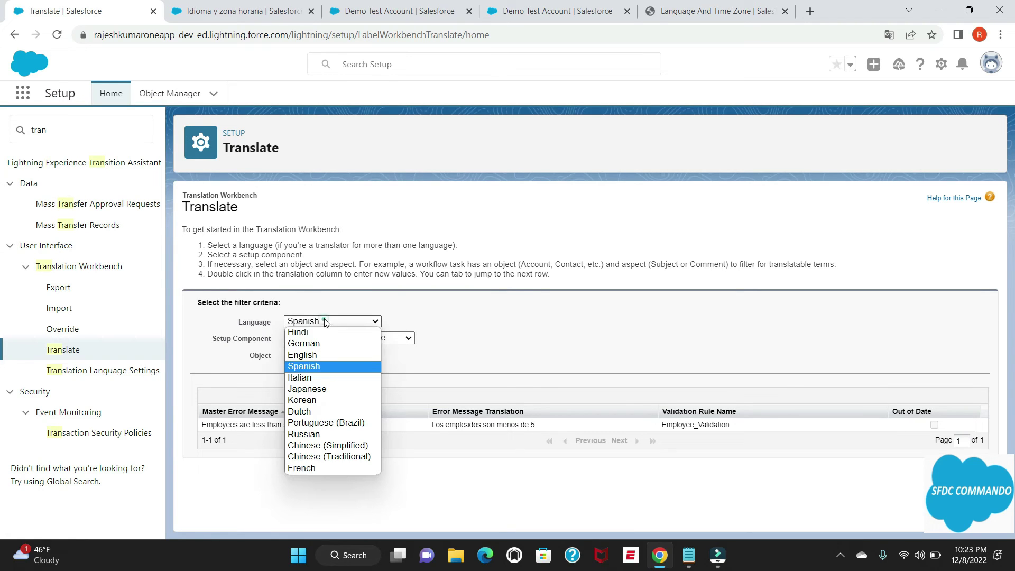
pyautogui.click(324, 335)
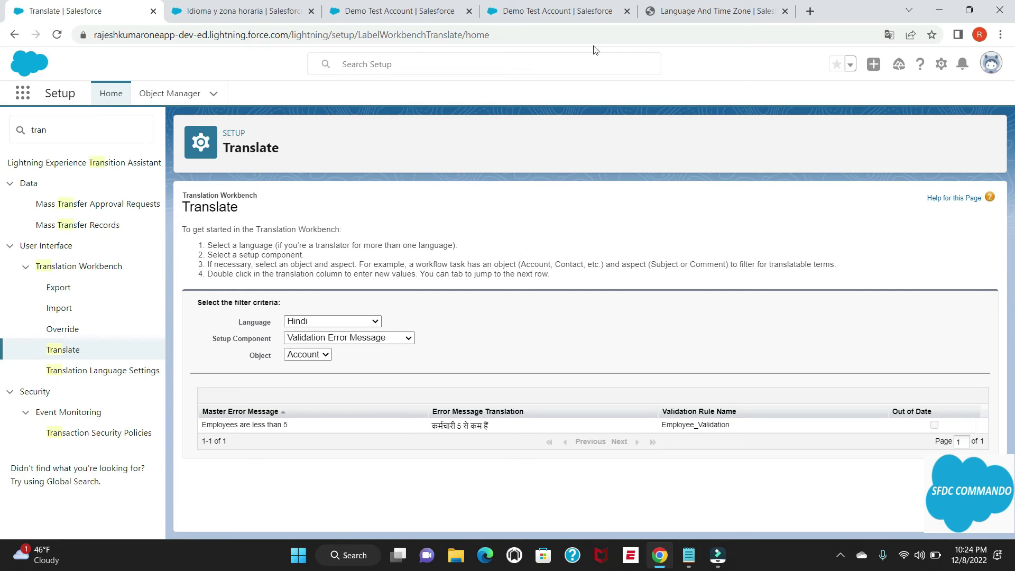
# Set the personal language to हिन्दी (Hindi) in Language & Time Zone and save.
pyautogui.click(691, 15)
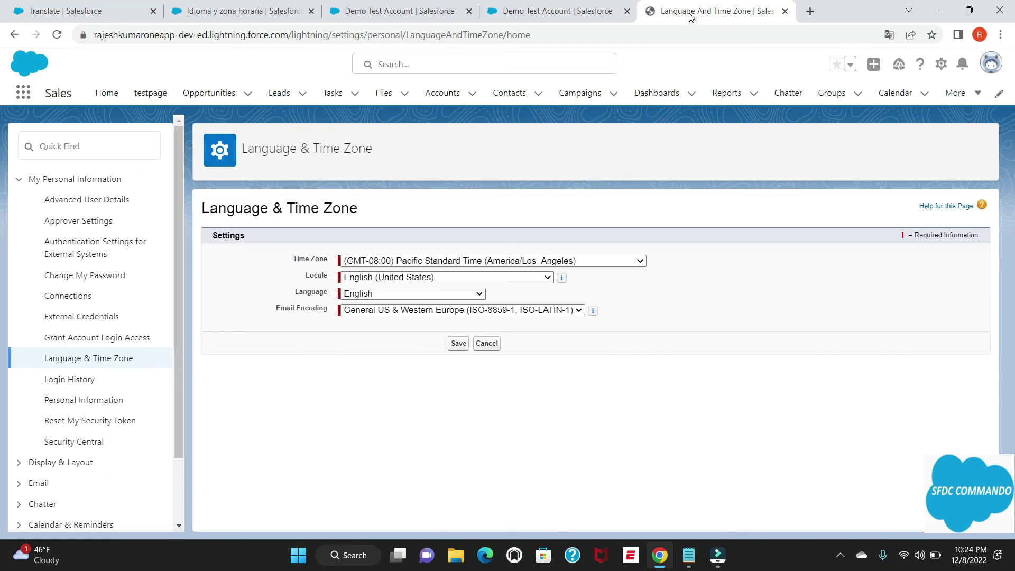
pyautogui.click(446, 295)
pyautogui.scroll(-1, 412, 159)
pyautogui.scroll(1, 398, 58)
pyautogui.scroll(-10, 394, 181)
pyautogui.scroll(-3, 394, 208)
pyautogui.scroll(6, 386, 199)
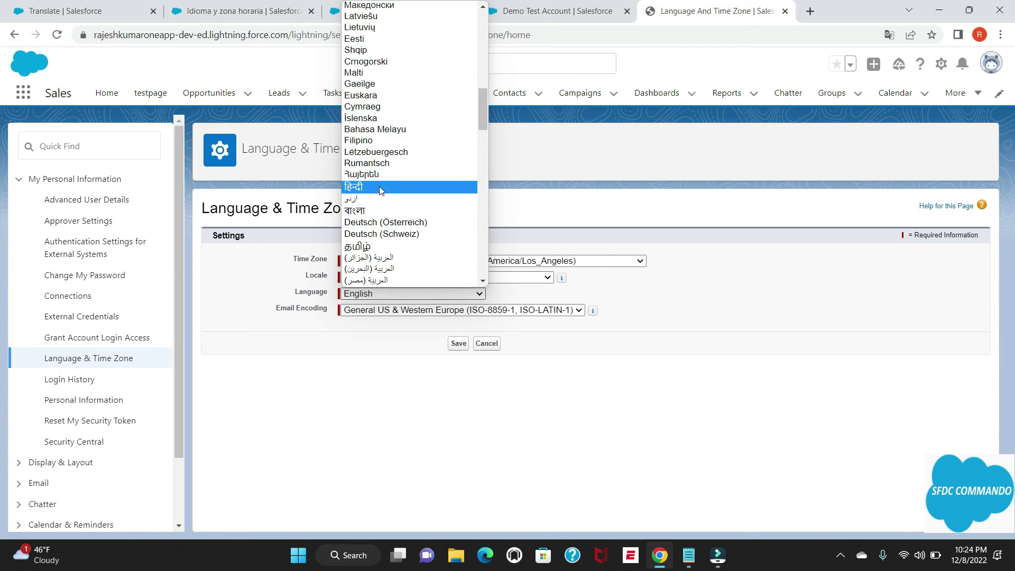
pyautogui.click(380, 188)
pyautogui.click(456, 344)
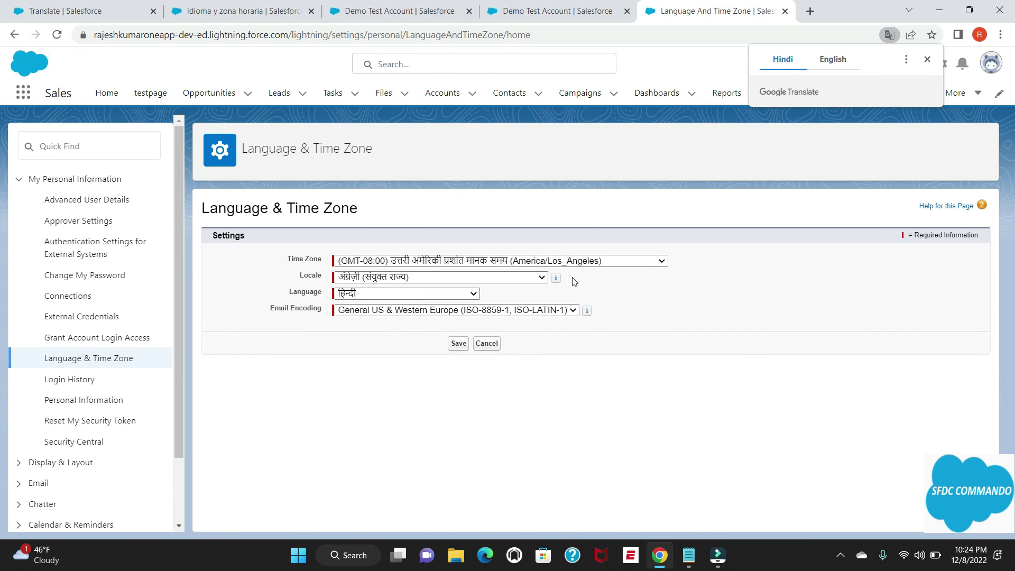
# Switch to the Multi Language notes in Notepad and review the line on default translations for platform-only languages.
pyautogui.click(689, 553)
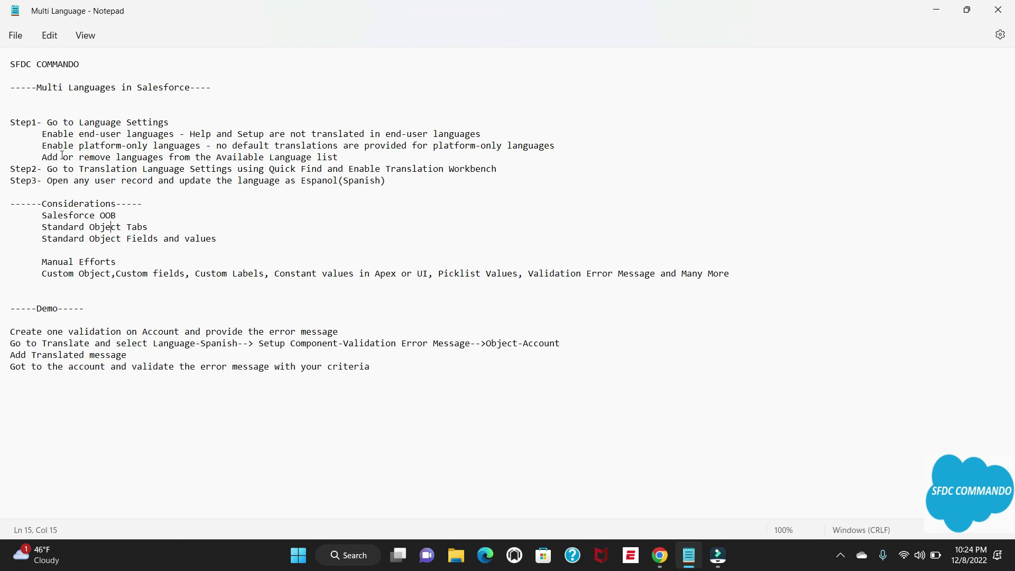
pyautogui.moveTo(43, 146); pyautogui.dragTo(511, 145)
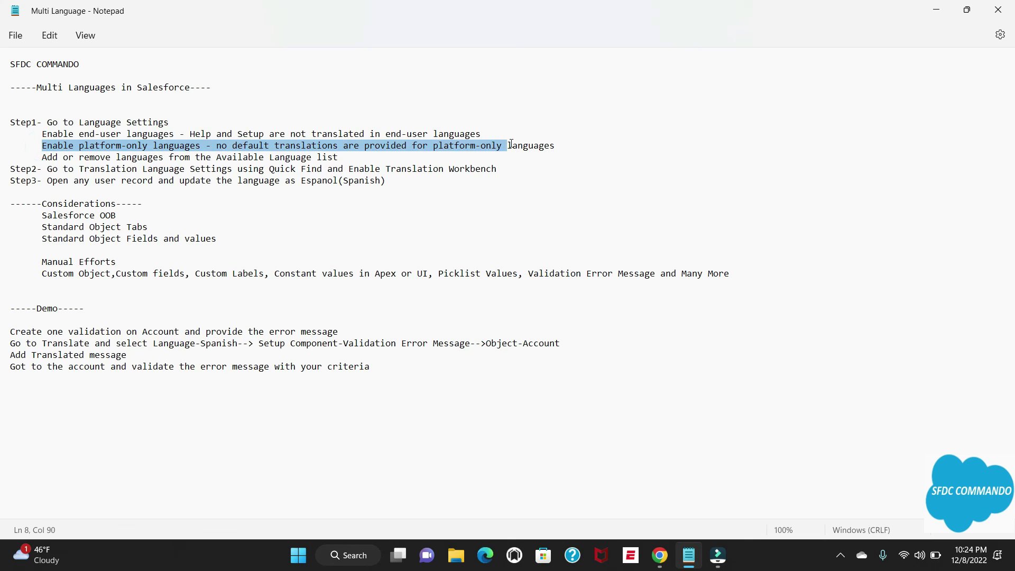
pyautogui.click(228, 151)
pyautogui.click(380, 146)
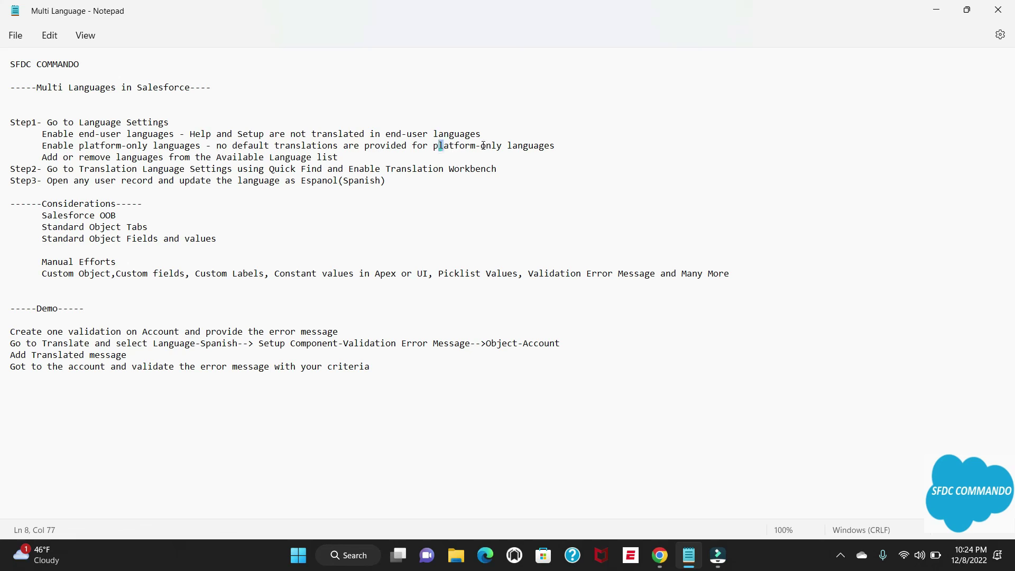
pyautogui.moveTo(440, 146); pyautogui.dragTo(561, 144)
pyautogui.moveTo(216, 150); pyautogui.dragTo(564, 146)
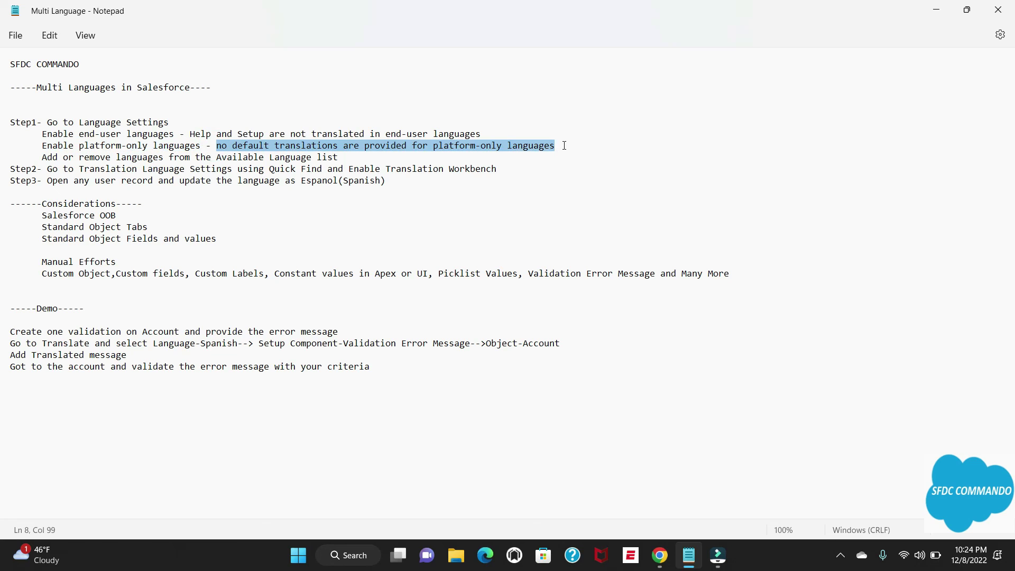
pyautogui.click(936, 9)
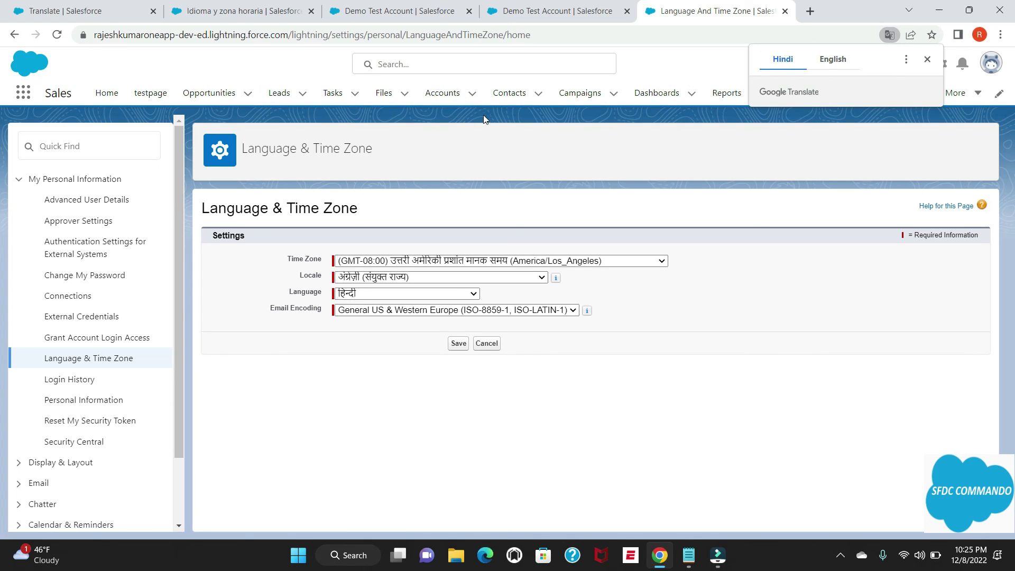
# Return to Demo Test Account in Chrome, try to save the pending edit again and examine the language of the validation error message.
pyautogui.click(928, 59)
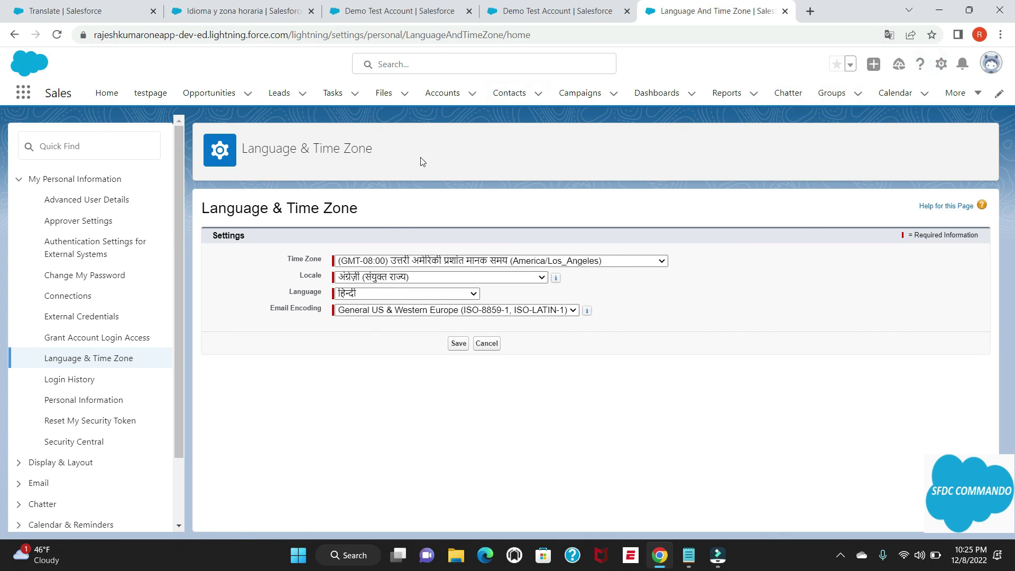
pyautogui.click(383, 13)
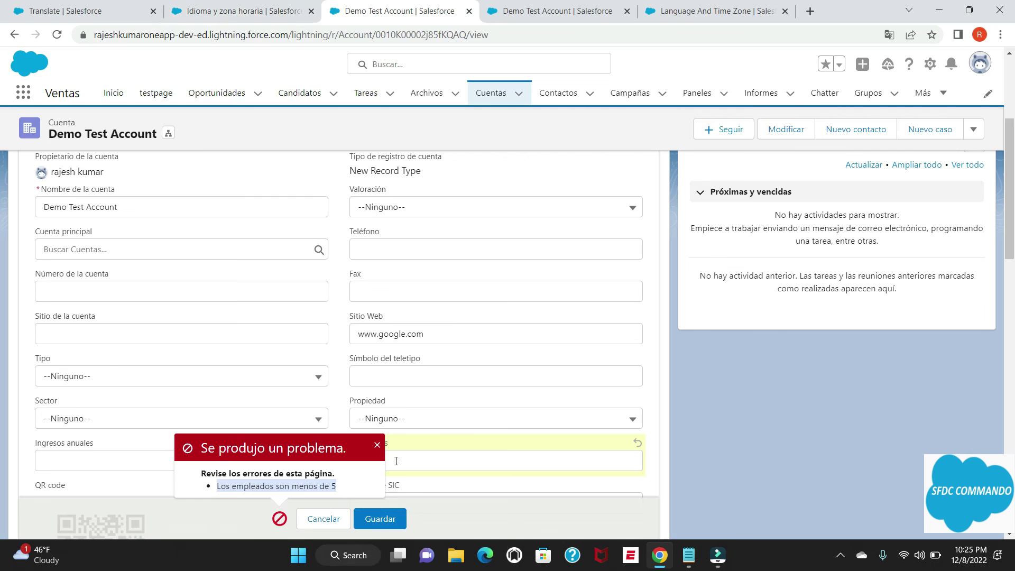
pyautogui.scroll(4, 342, 312)
pyautogui.scroll(-2, 343, 312)
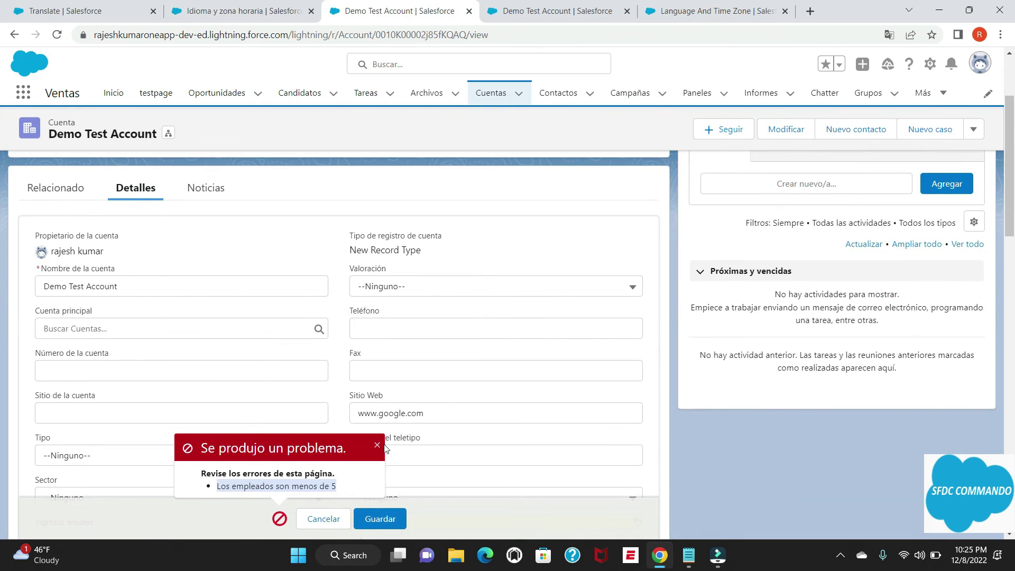
pyautogui.scroll(-1, 380, 445)
pyautogui.click(388, 523)
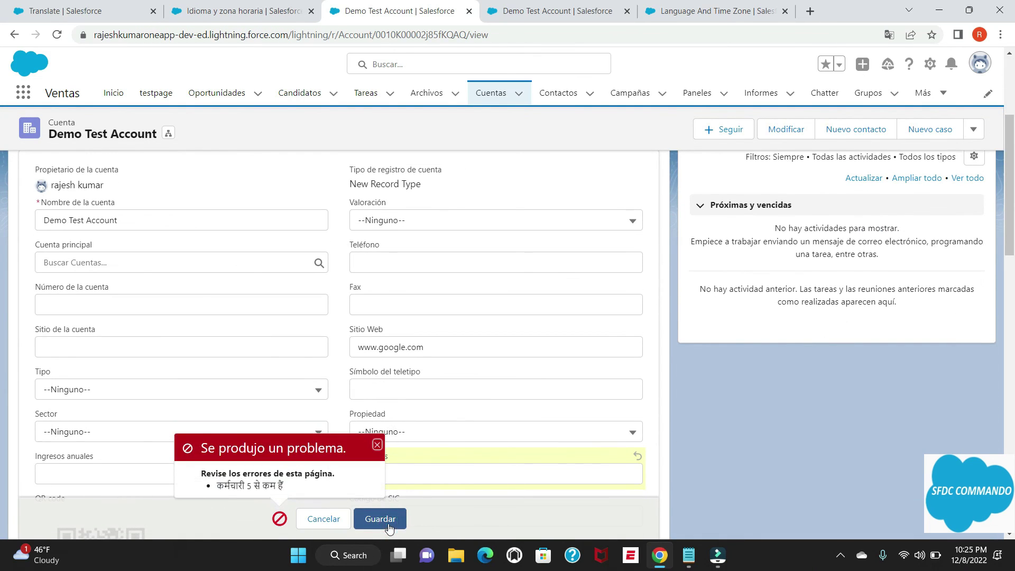
pyautogui.moveTo(217, 486); pyautogui.dragTo(298, 486)
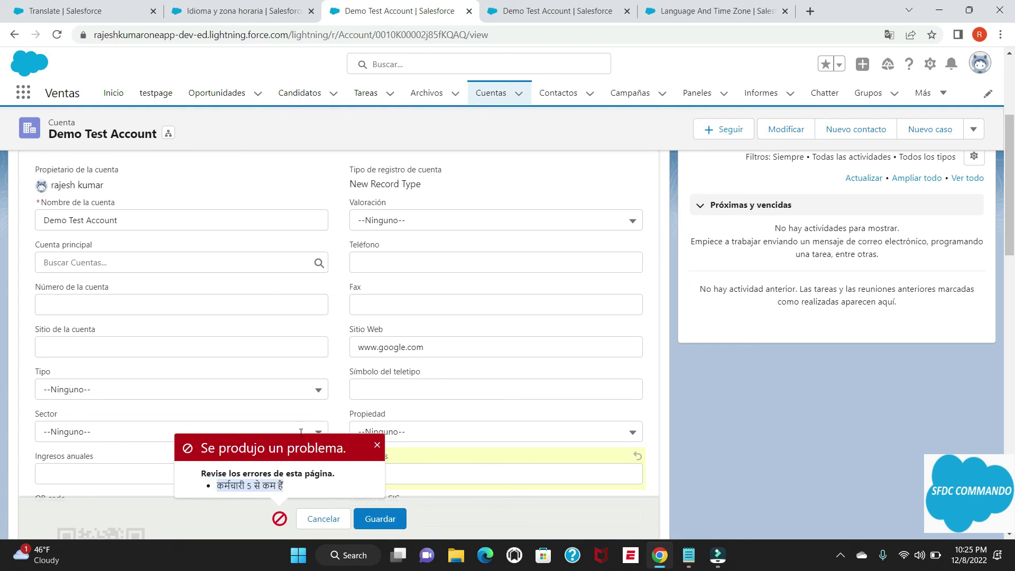